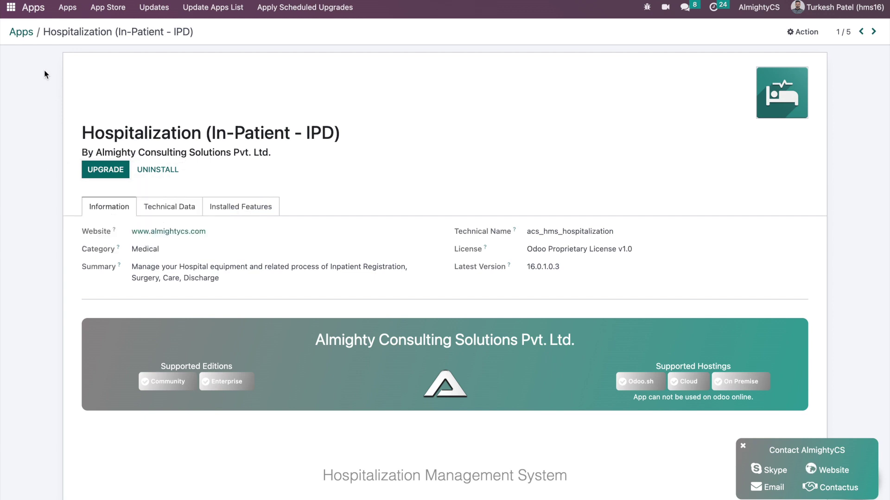
Step: Leave the Hospitalization module info page and return to the Odoo apps home screen
left_click(11, 14)
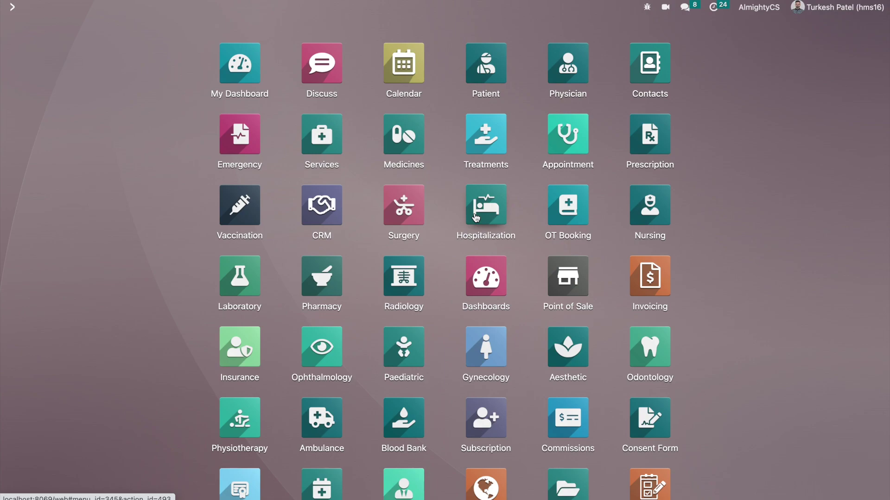
Step: Open Hospitalization and remove the Hospitalized filter to list records HOSP001–HOSP005
left_click(476, 217)
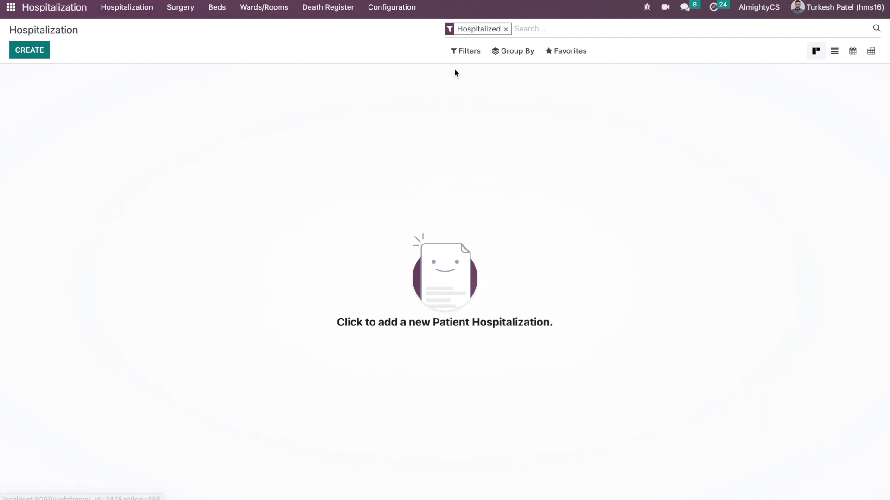
key("BackSpace")
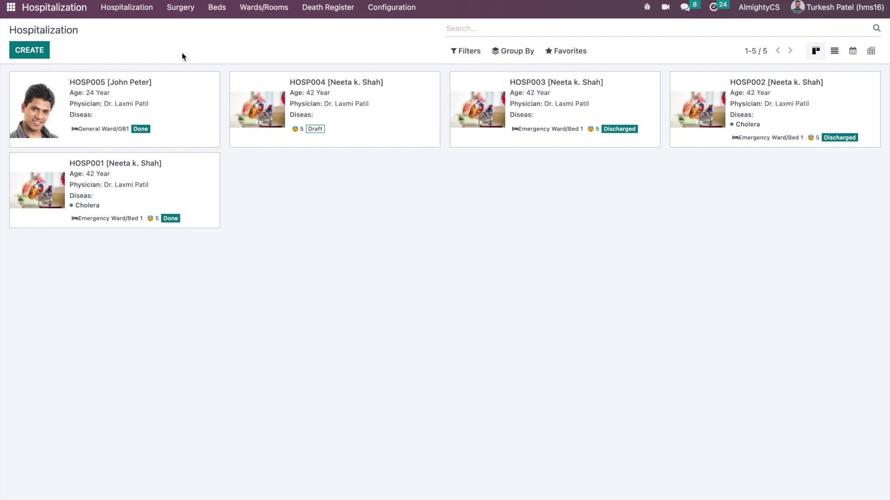
left_click(397, 9)
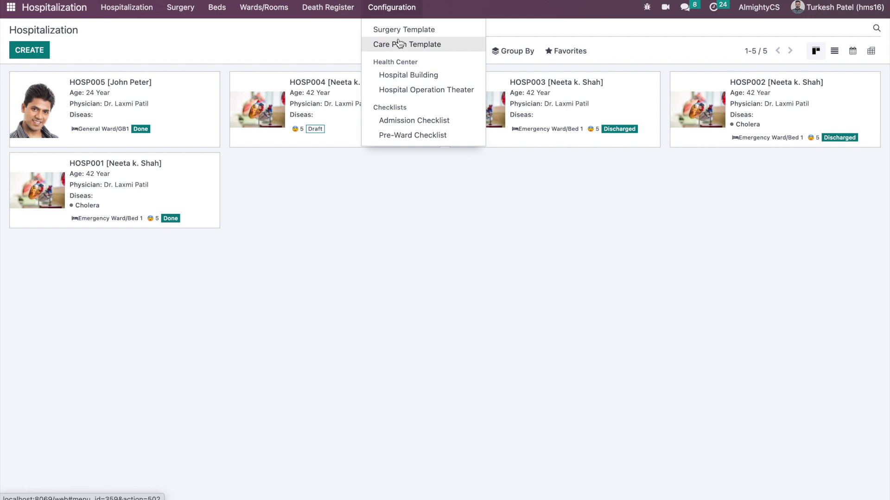
Step: Open the HT Hair Transplant surgery template and inspect its linked product record
left_click(404, 29)
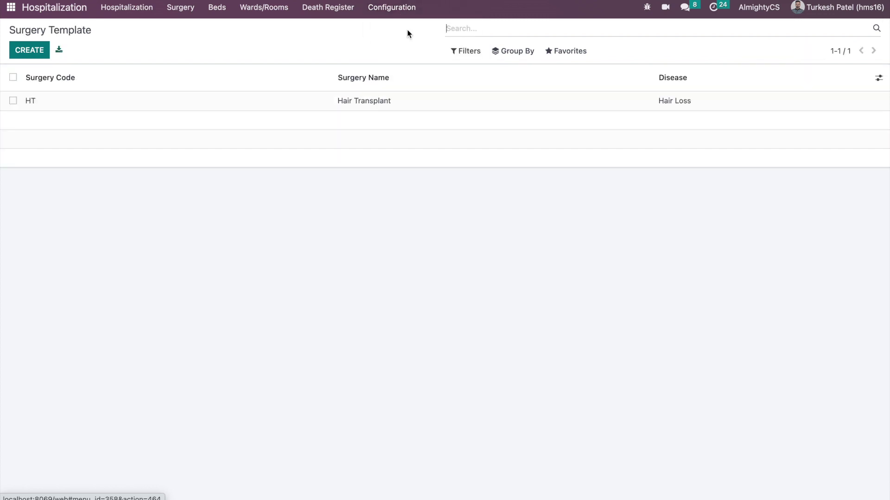
left_click(338, 108)
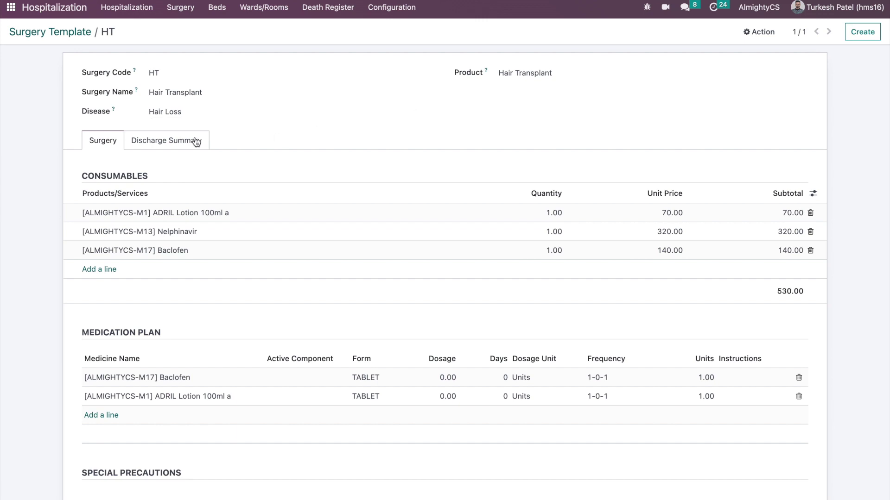
double_click(176, 76)
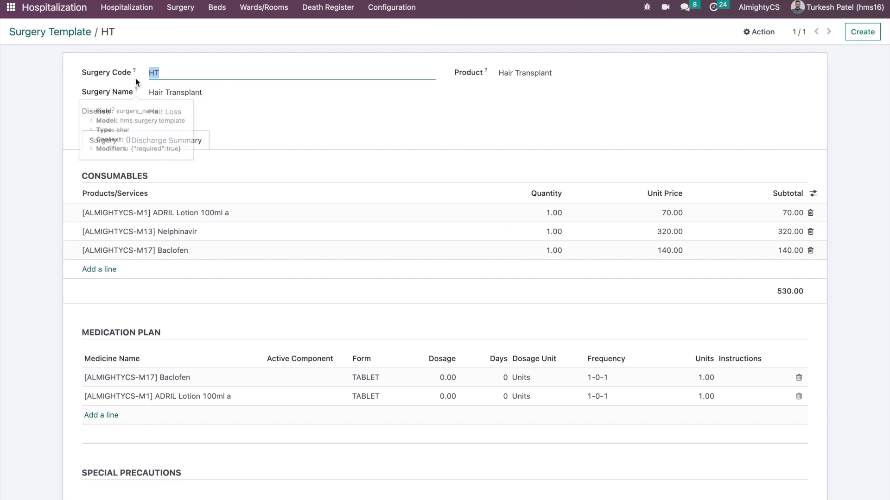
left_click(167, 73)
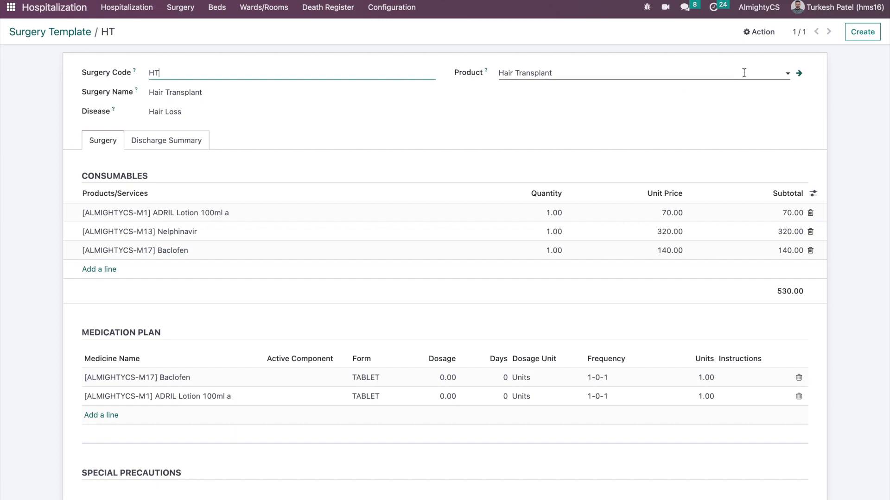
left_click(799, 74)
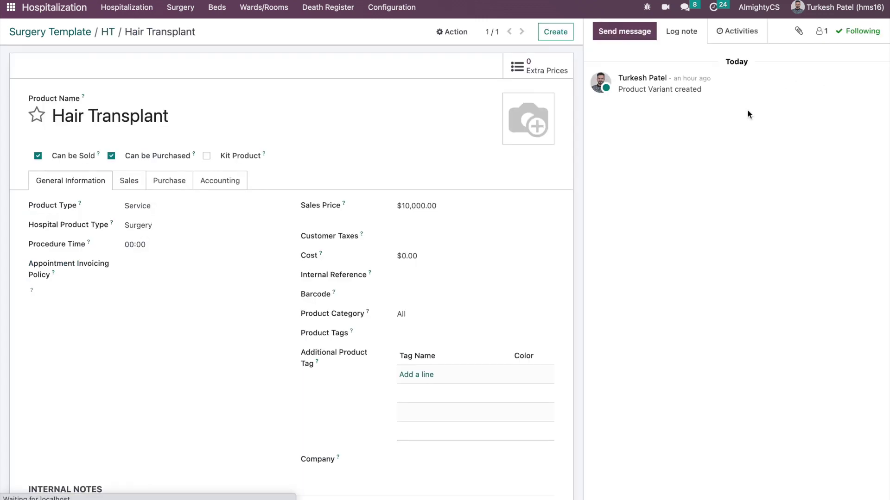
double_click(426, 205)
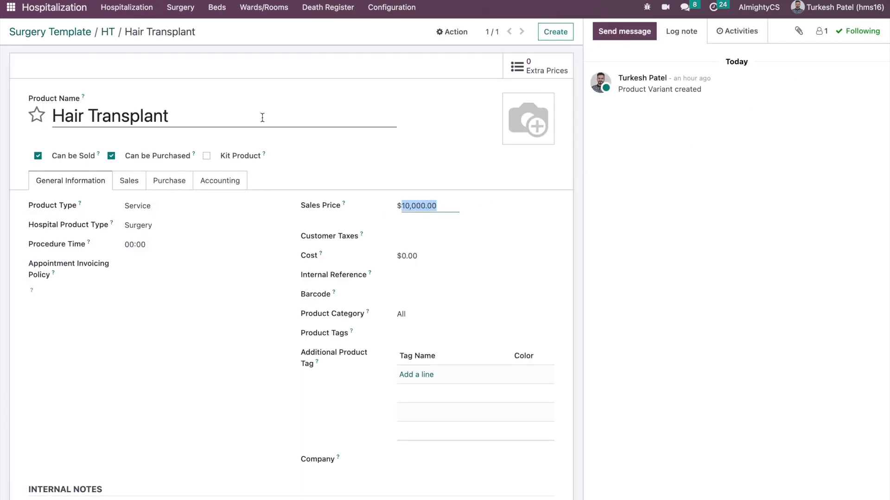
left_click(110, 32)
Step: Review the HT template's Discharge Summary sections: Diagnosis, Clinical History, Examination, Investigations
scroll(88, 234, "down", 1)
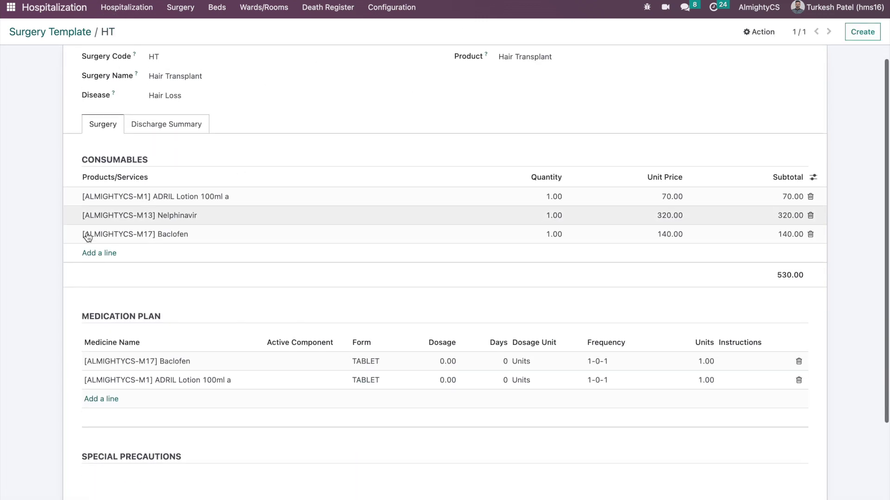
scroll(91, 344, "down", 6)
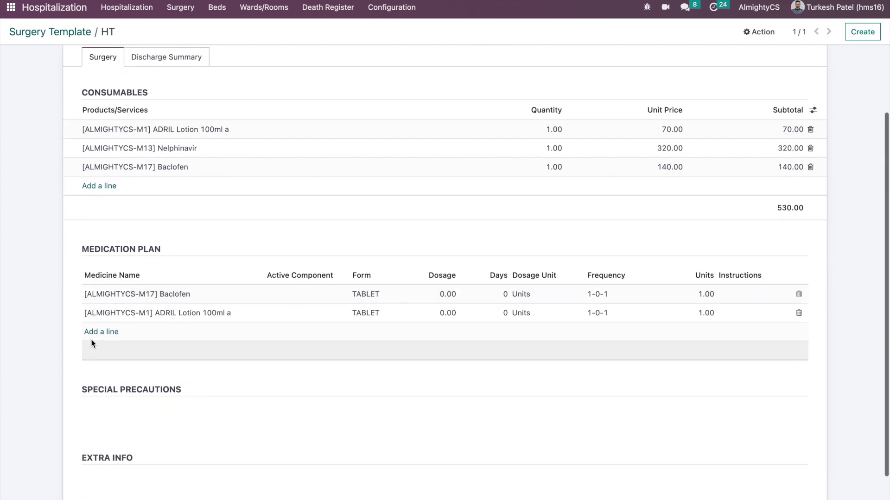
scroll(104, 303, "up", 5)
scroll(104, 260, "up", 2)
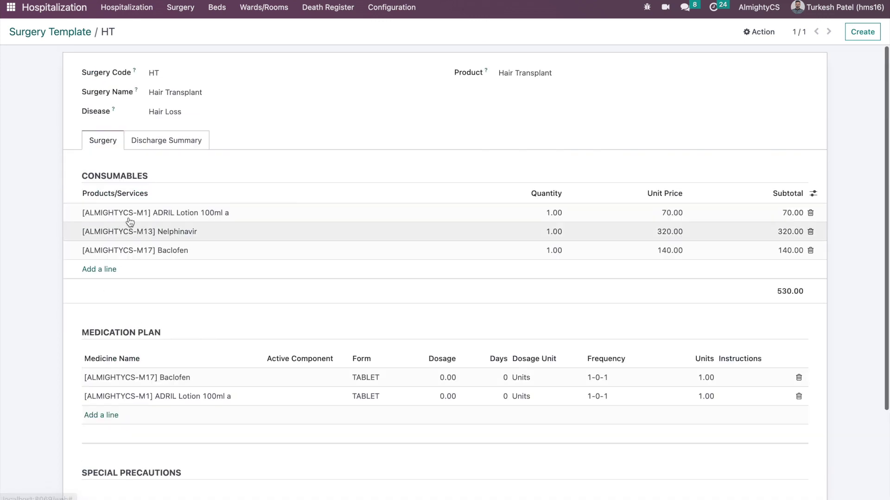
left_click(155, 140)
scroll(178, 303, "down", 3)
scroll(228, 251, "up", 3)
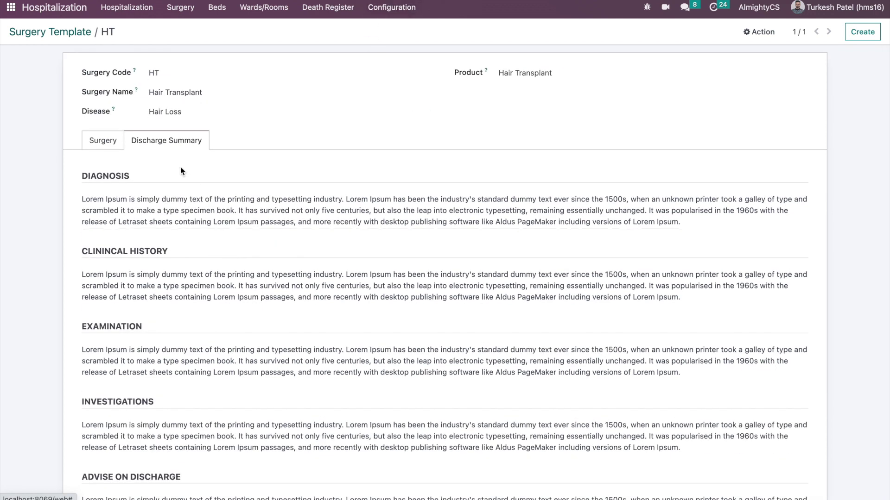
left_click(106, 142)
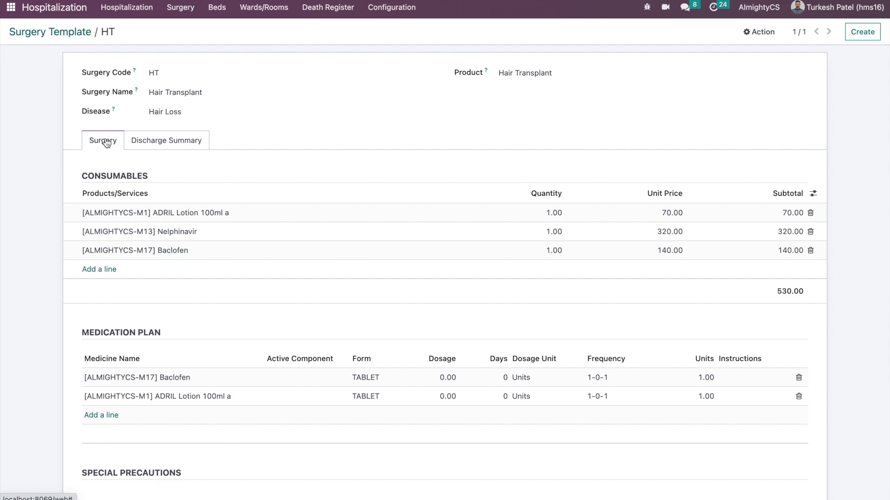
left_click(159, 146)
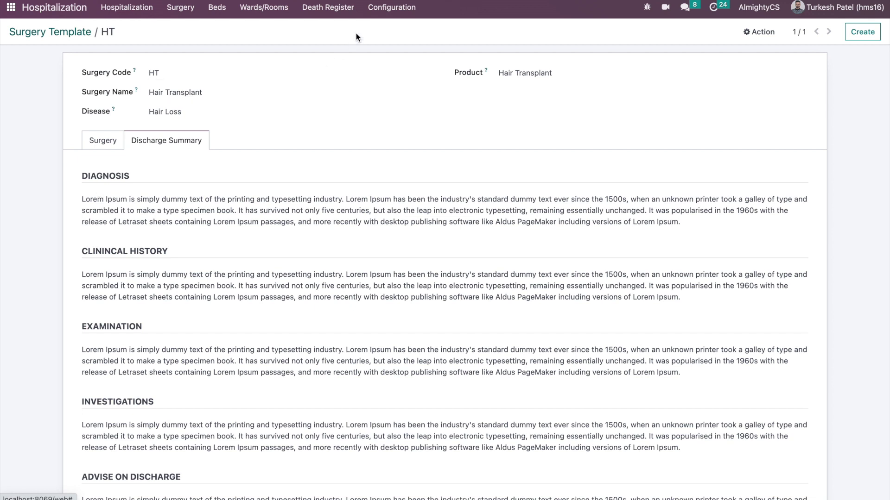
left_click(391, 7)
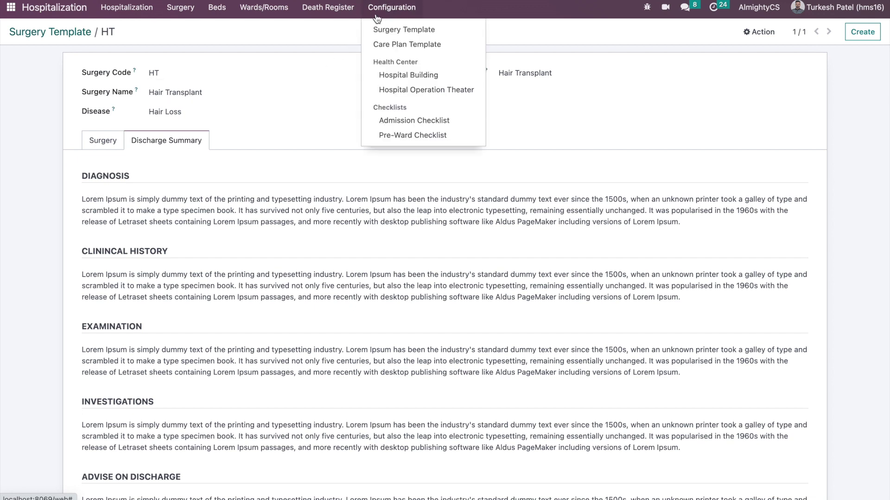
Step: Review the Care Template record among the care plan templates
left_click(381, 49)
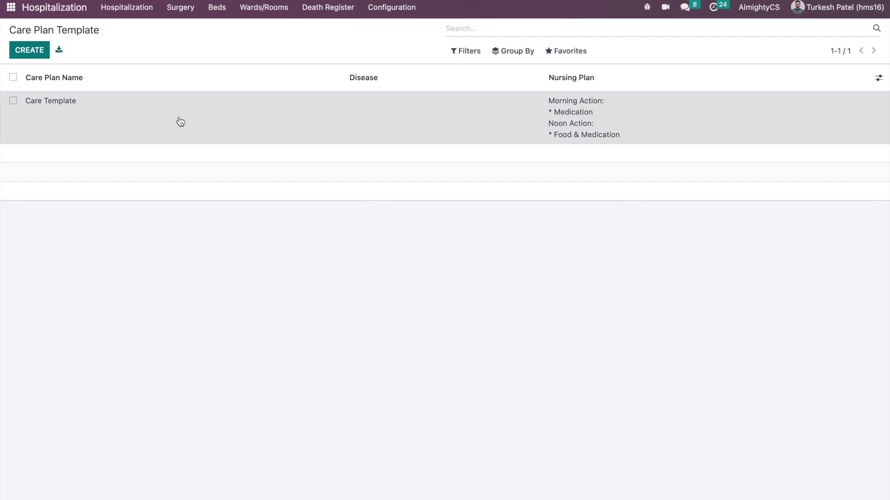
left_click(176, 123)
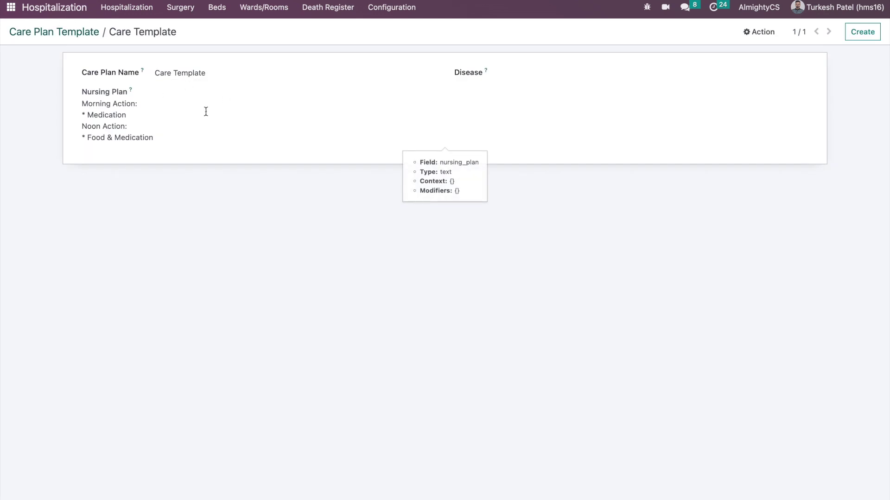
left_click(73, 37)
Step: Check the AlmightyCare building and its operation theaters OT 1 and OT 2
left_click(391, 9)
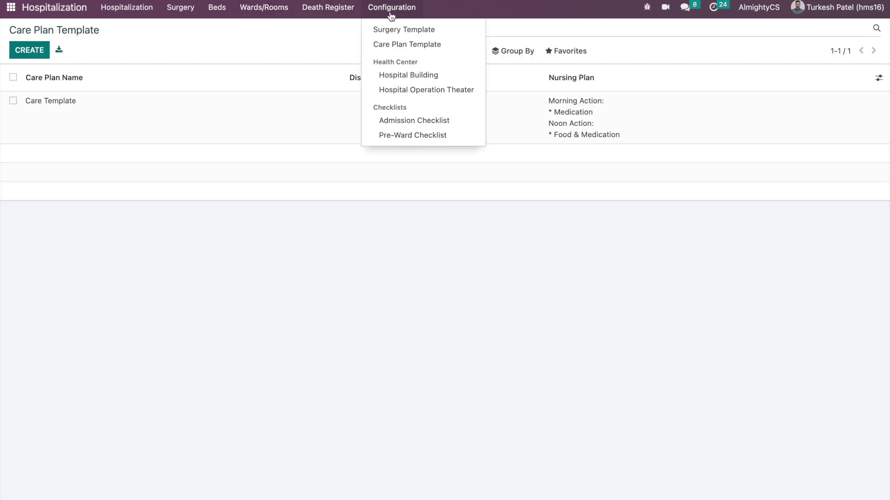
left_click(401, 75)
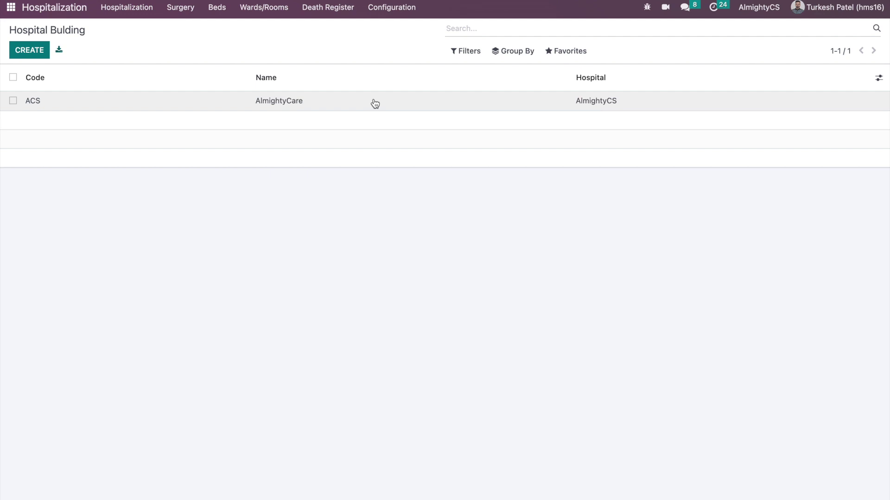
left_click(375, 103)
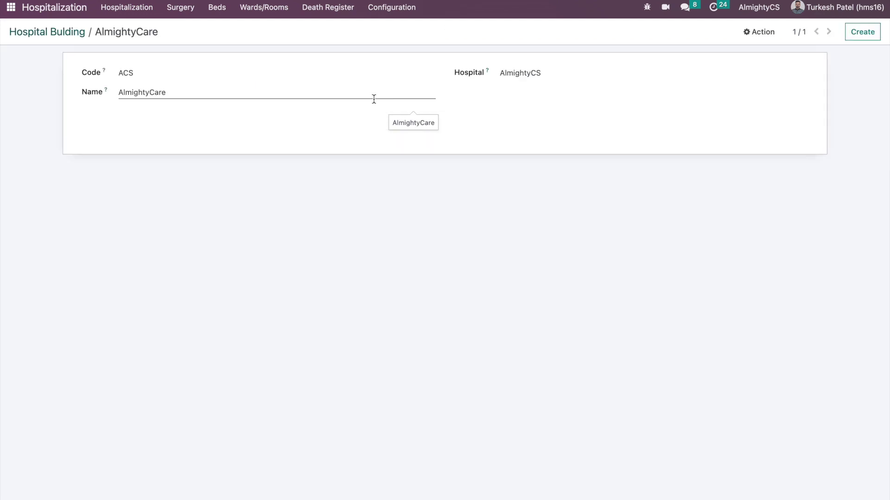
left_click(395, 9)
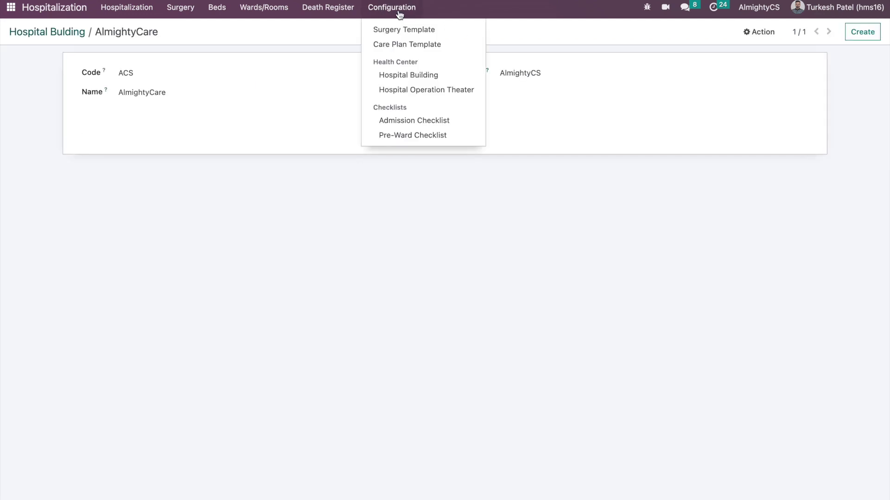
left_click(411, 94)
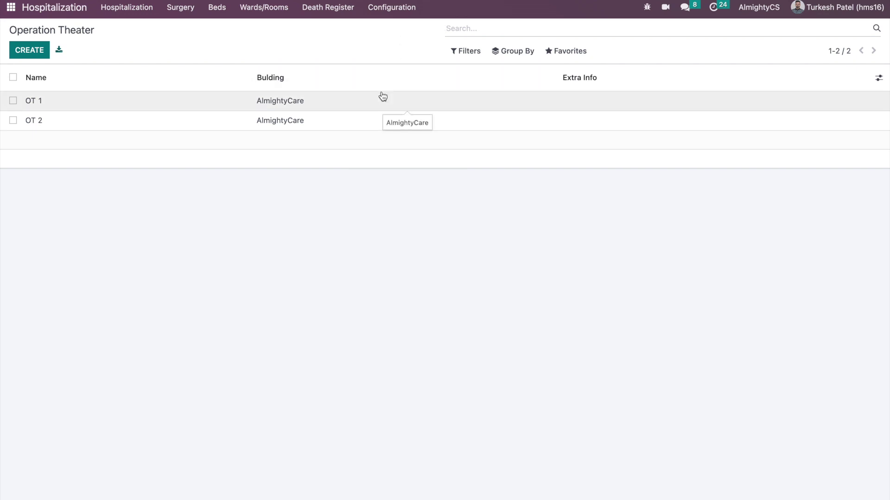
left_click(389, 13)
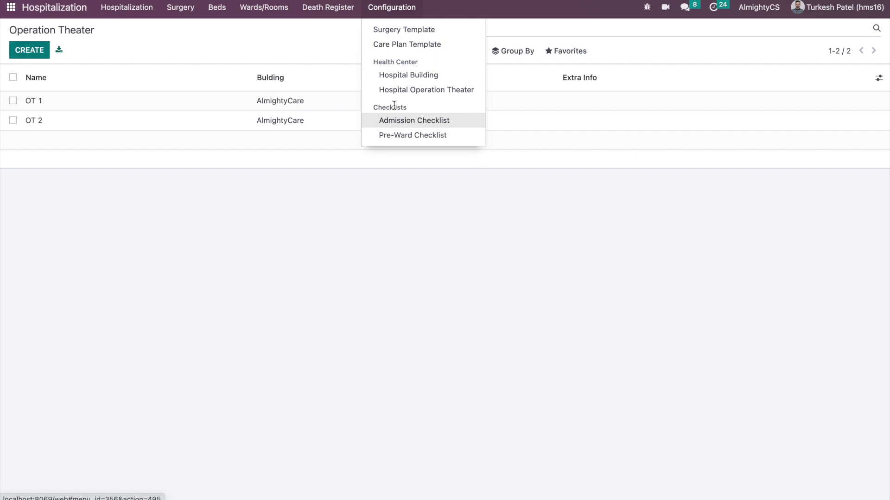
Step: Review the Admission Checklist, then the two Pre-Ward Checklist items
left_click(395, 120)
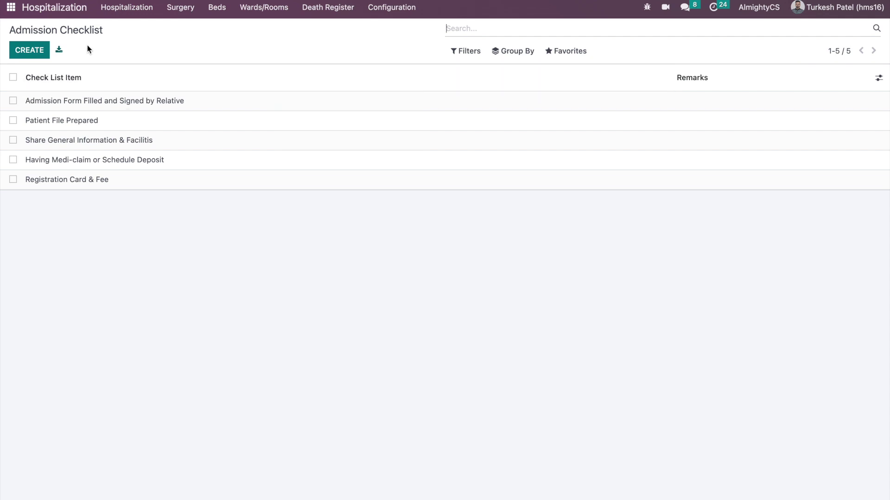
left_click(384, 10)
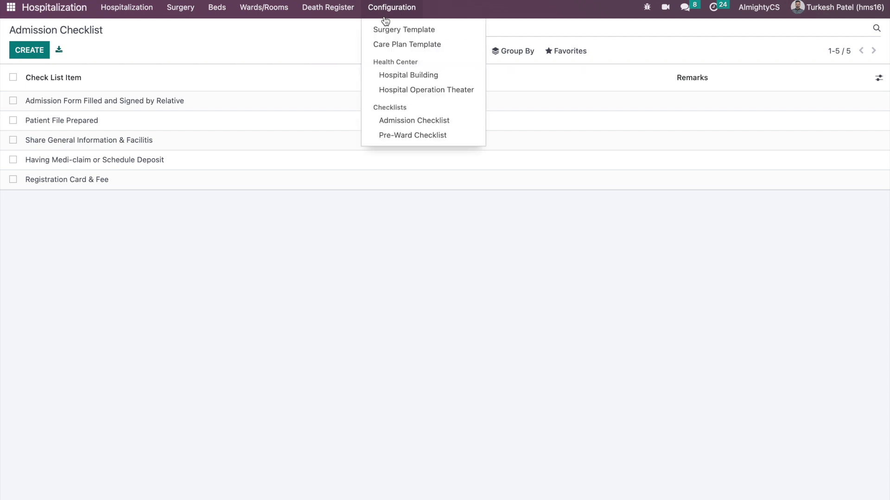
left_click(392, 139)
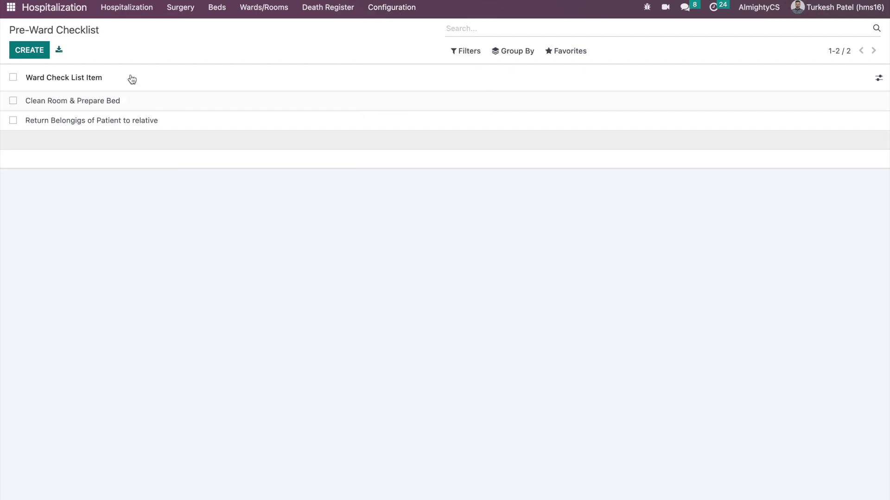
triple_click(72, 34)
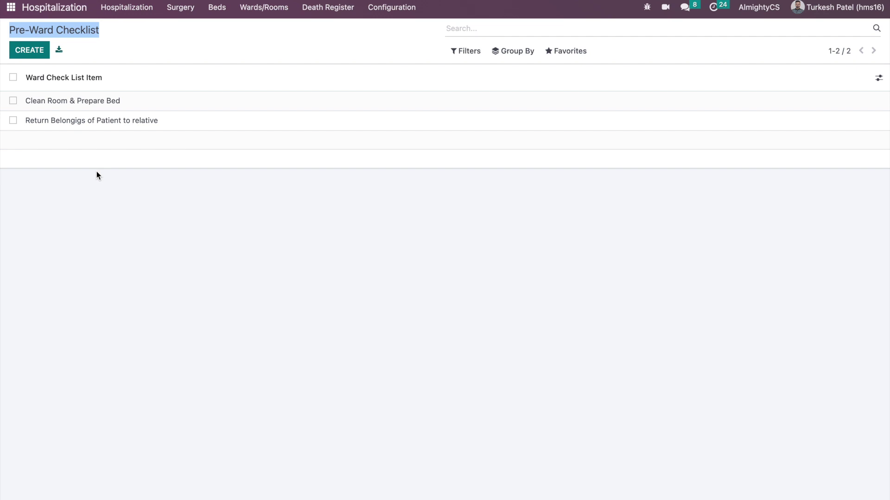
Step: View the ward list (Emergency Ward, General Ward, Special Room) and the Emergency Ward record
left_click(128, 16)
left_click(413, 8)
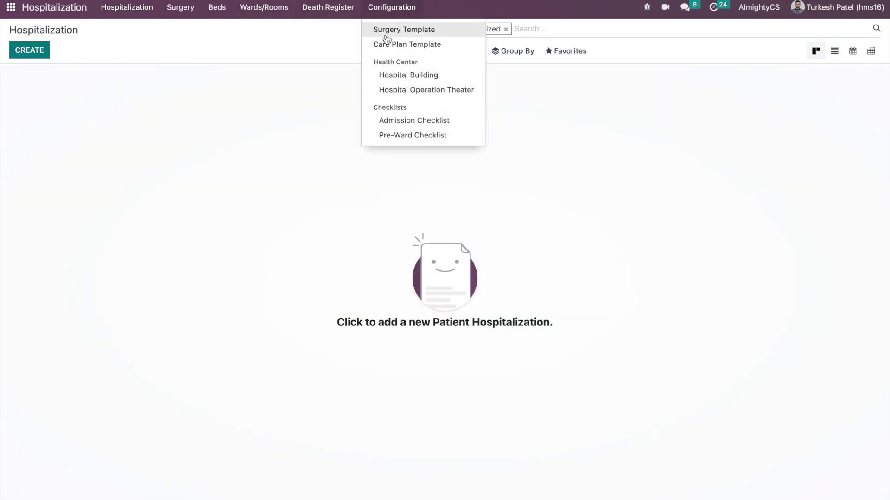
left_click(268, 11)
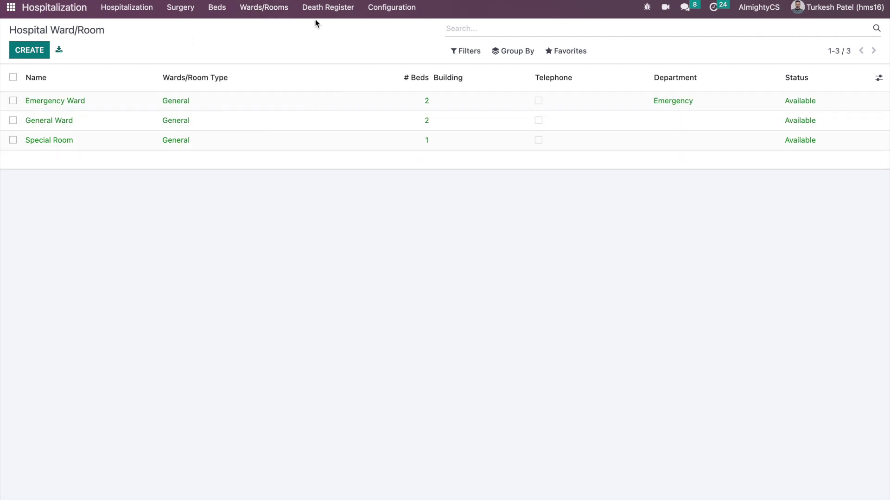
left_click(245, 109)
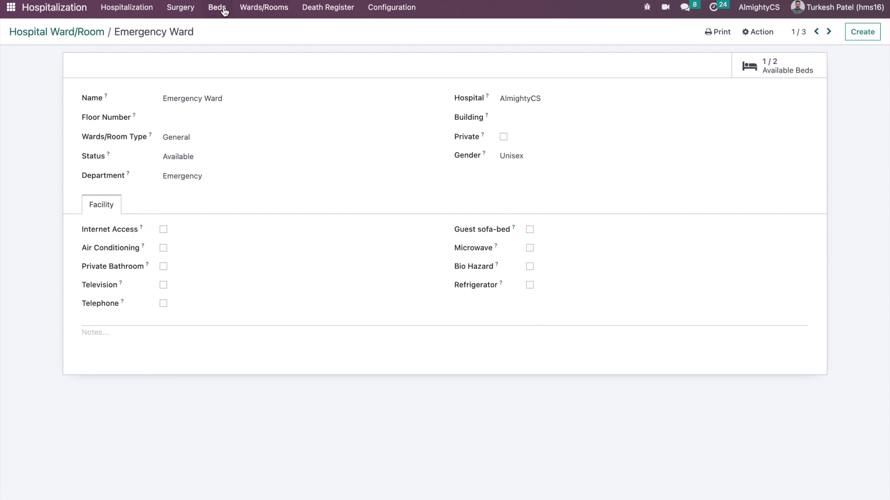
left_click(258, 17)
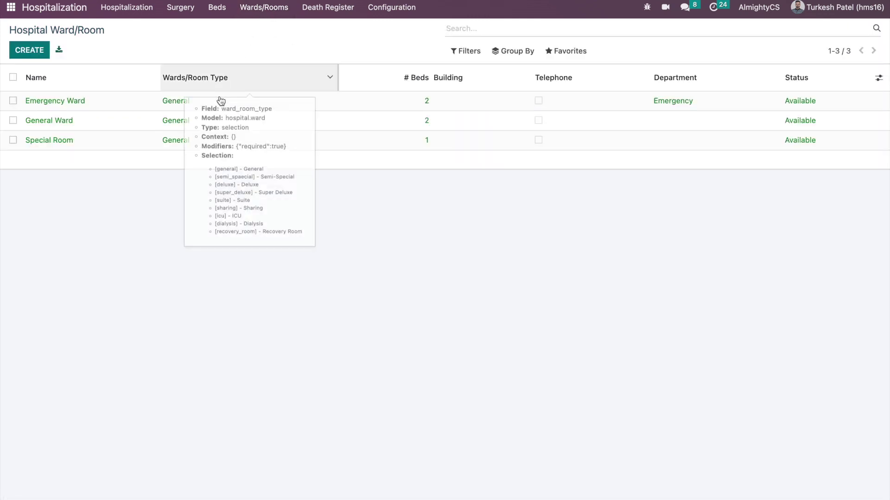
left_click(251, 99)
Step: Check Emergency Ward's beds, then all five beds and the GB1 bed record
left_click(794, 67)
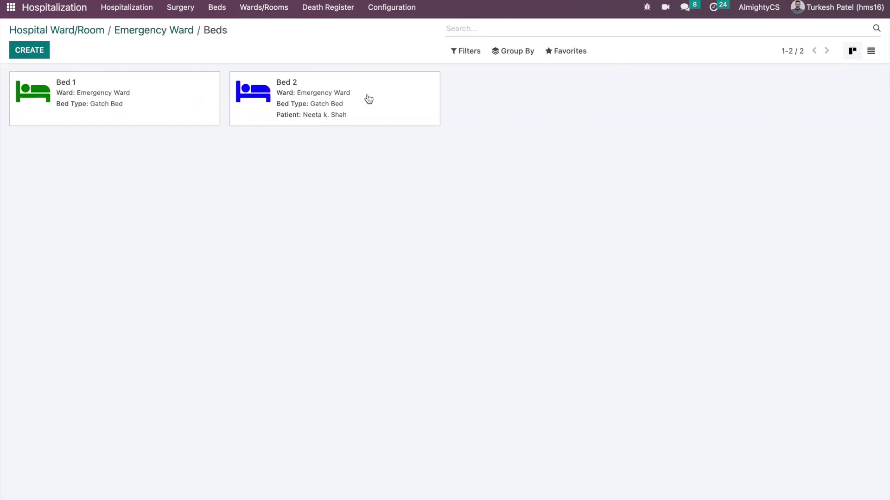
left_click(222, 7)
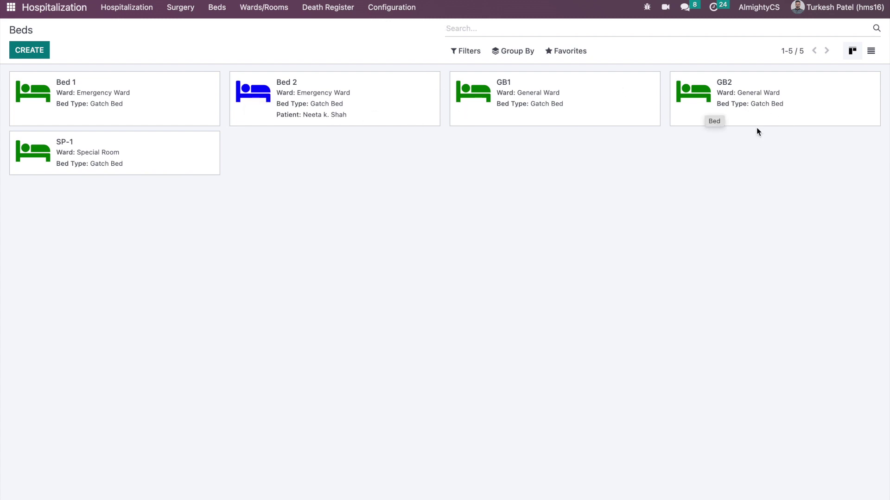
left_click(545, 115)
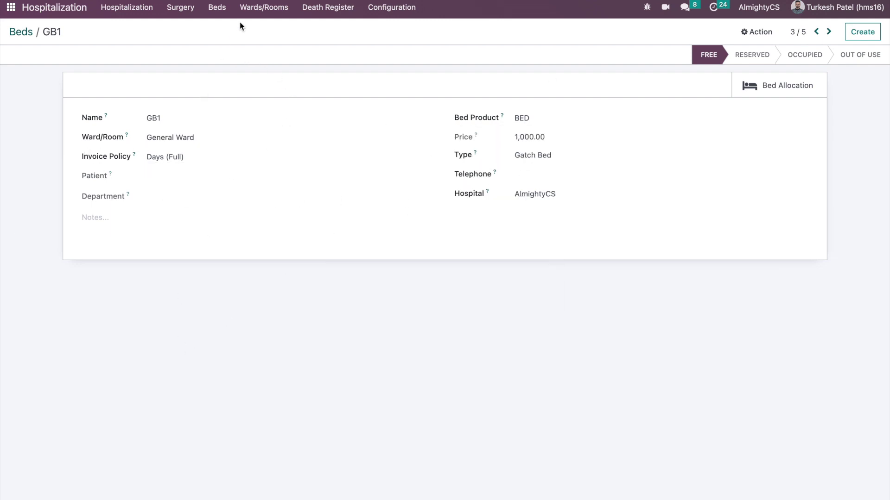
left_click(217, 7)
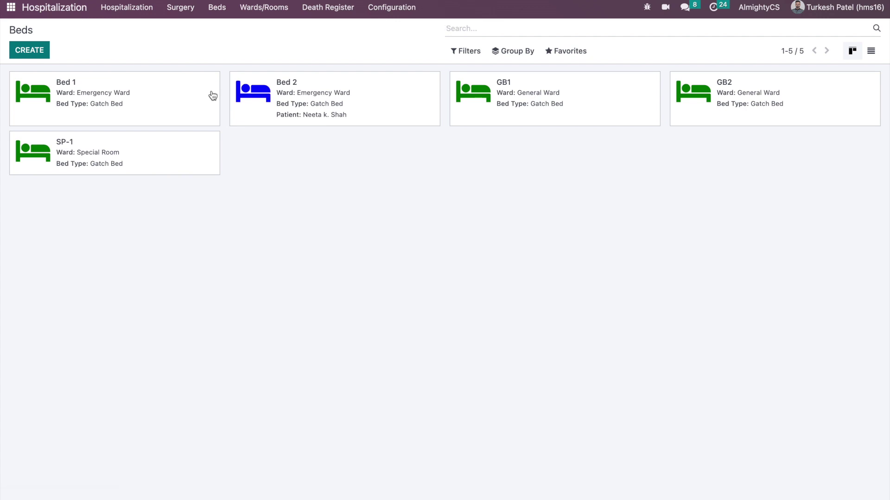
Step: Start a new hospitalization record from the unfiltered admissions list
left_click(140, 8)
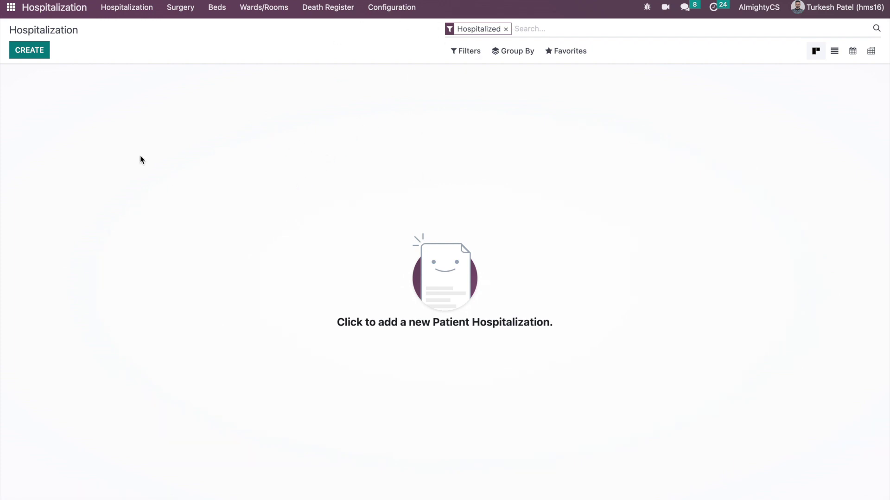
key("BackSpace")
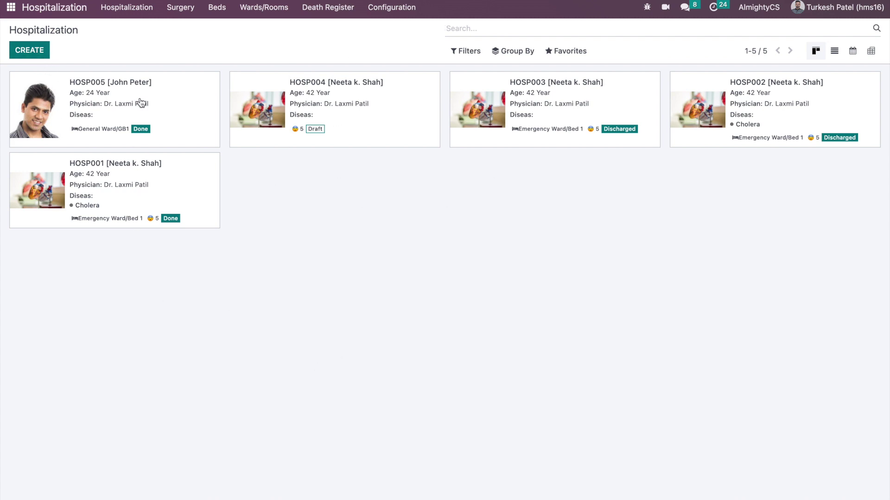
left_click(32, 50)
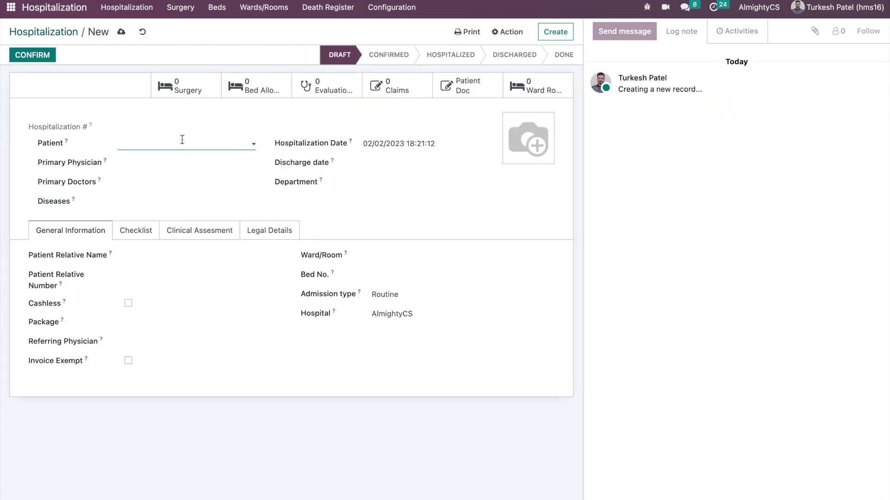
Step: Select the patient and primary physician, and assign General Ward bed GB1
left_click(168, 142)
left_click(163, 159)
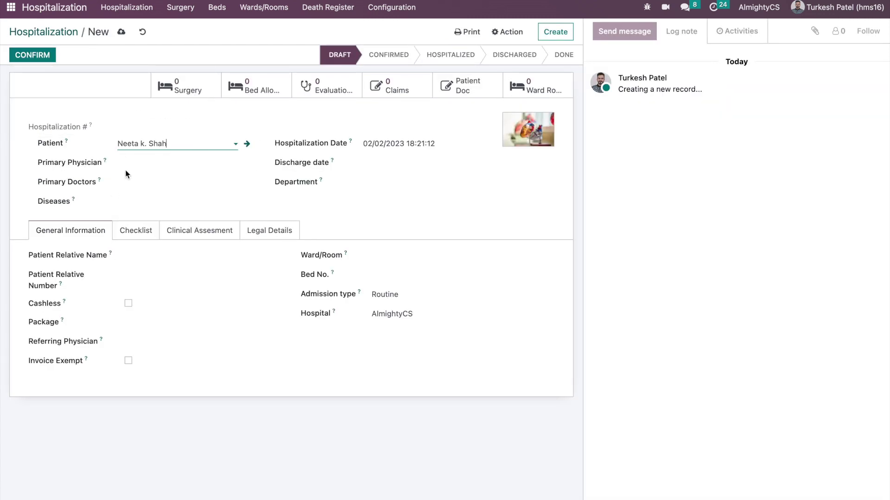
left_click(206, 143)
left_click(179, 191)
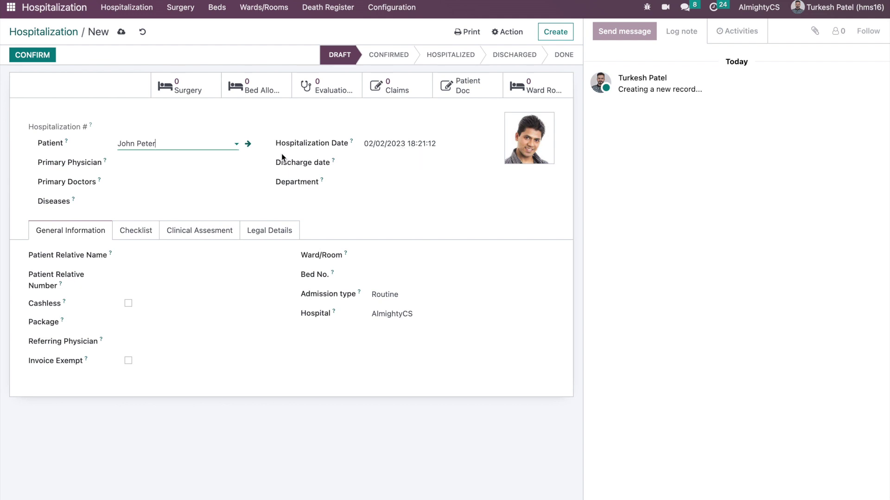
left_click(139, 164)
left_click(139, 181)
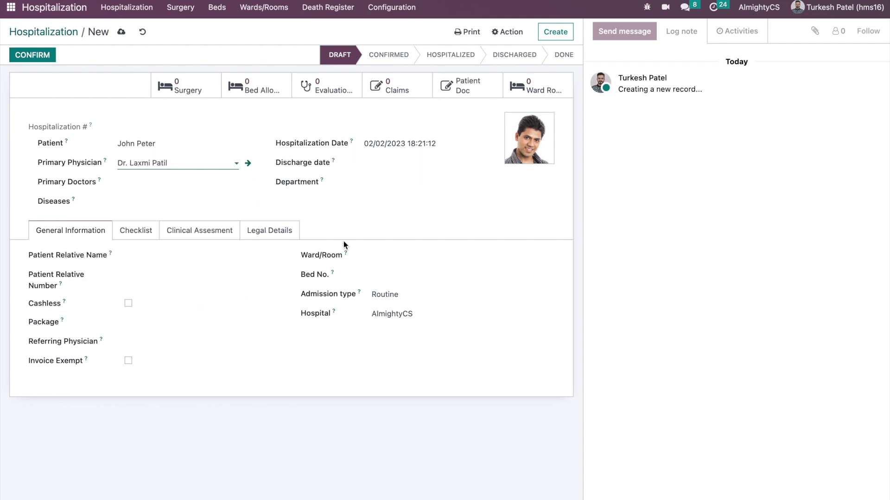
left_click(383, 255)
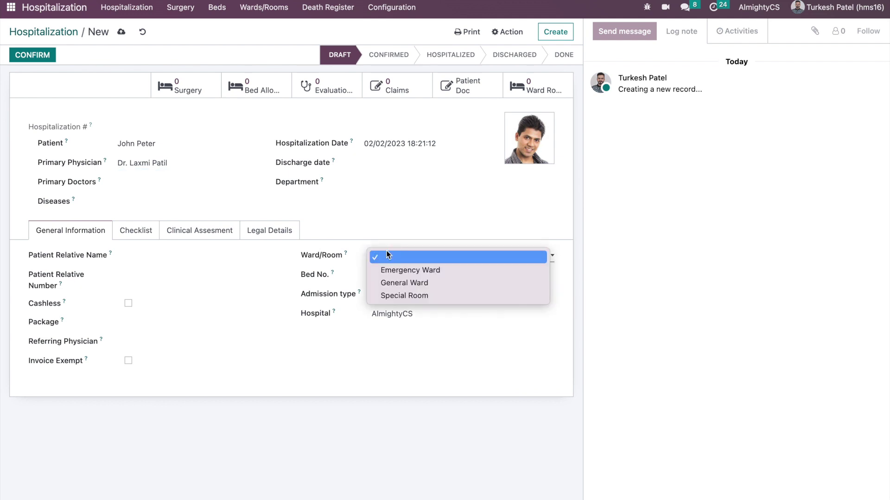
left_click(389, 283)
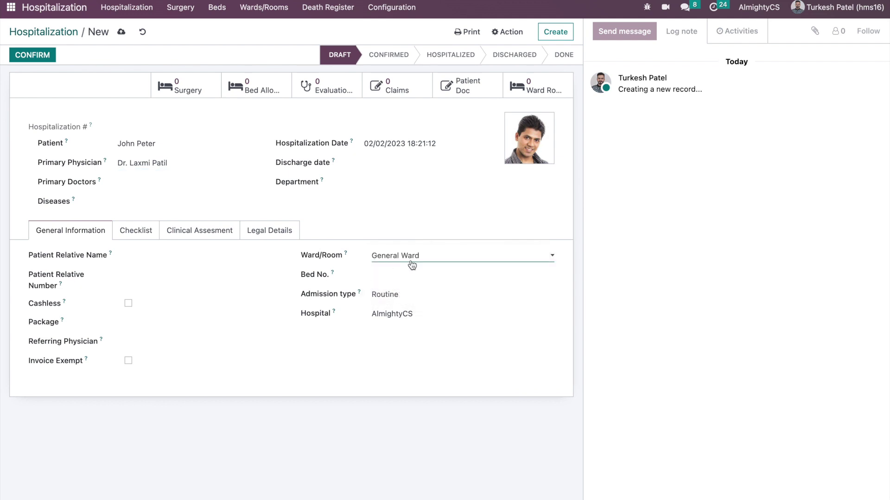
left_click(408, 275)
left_click(410, 290)
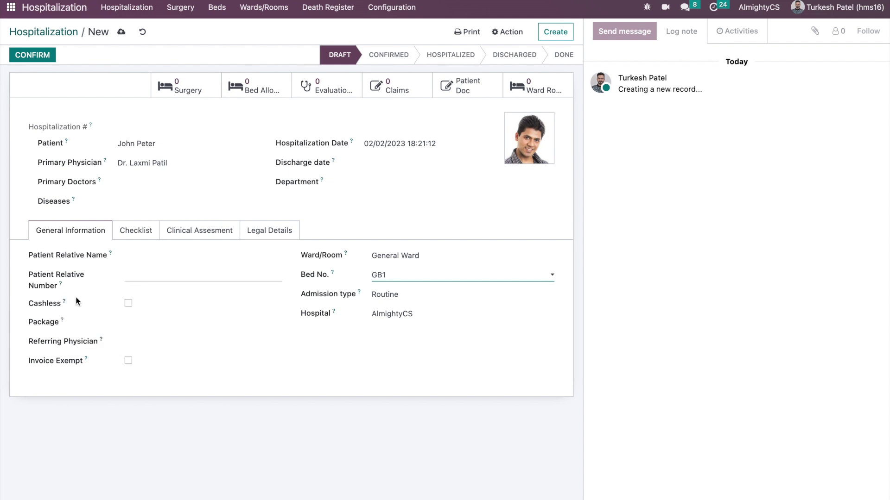
Step: Leave relative details blank and add Hair Loss under Diseases
left_click(131, 257)
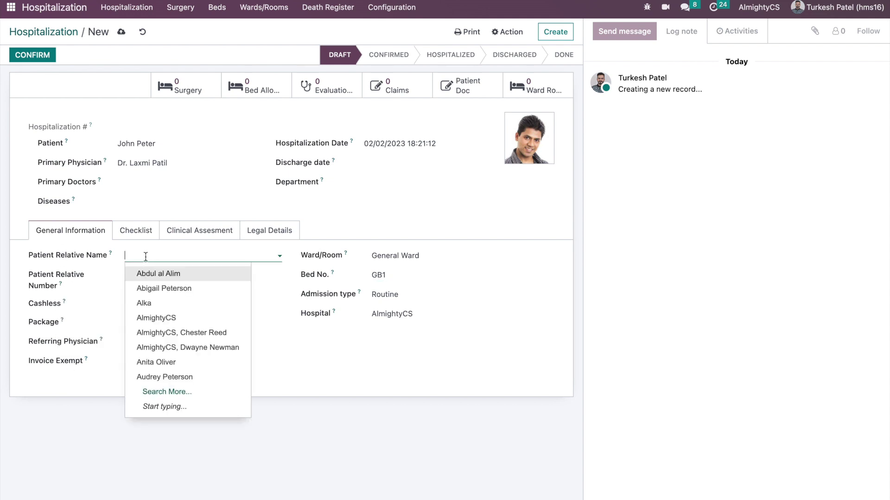
left_click(68, 277)
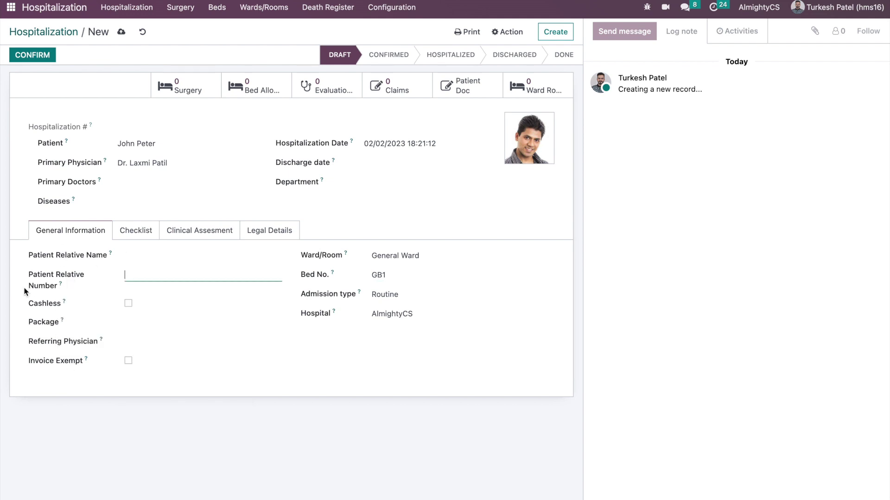
left_click(116, 207)
left_click(144, 200)
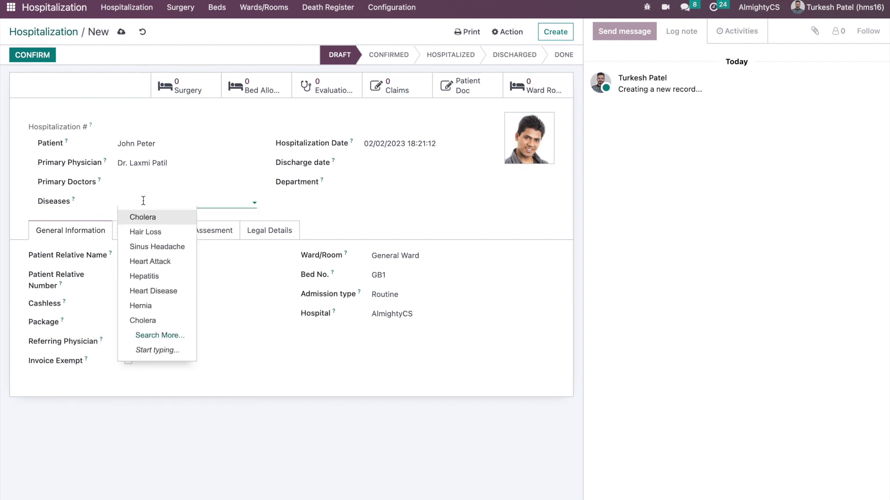
left_click(135, 231)
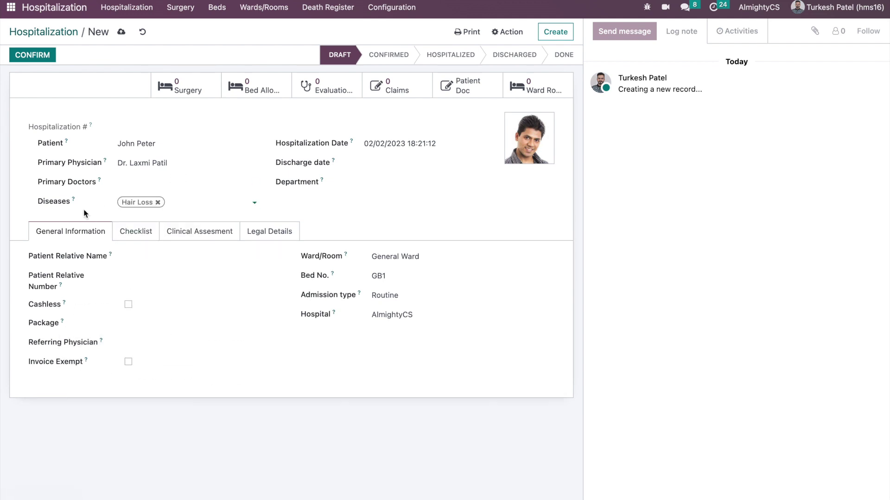
left_click(128, 241)
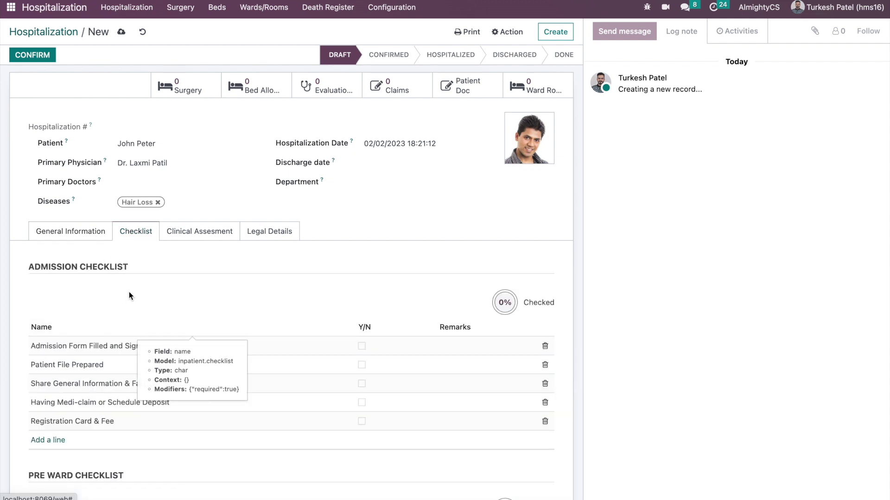
Step: Tick three admission checklist items: signed admission form, Patient File Prepared, information sharing
scroll(129, 299, "down", 1)
scroll(142, 277, "down", 2)
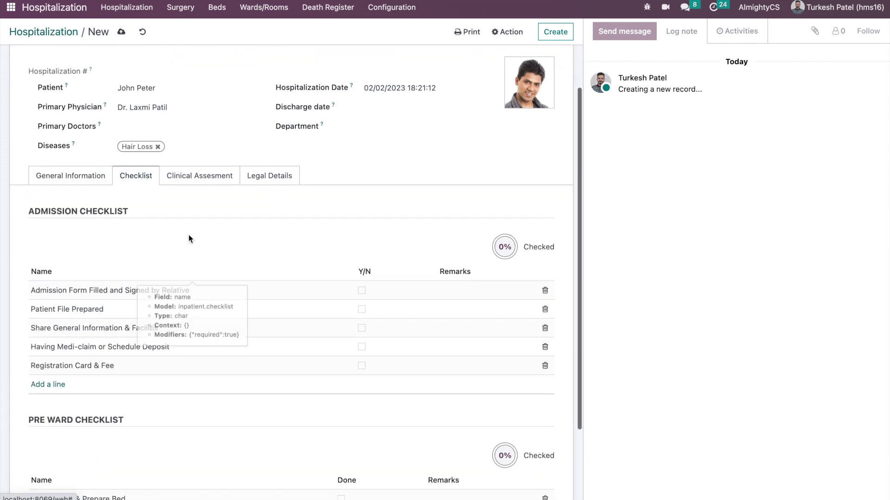
left_click(356, 298)
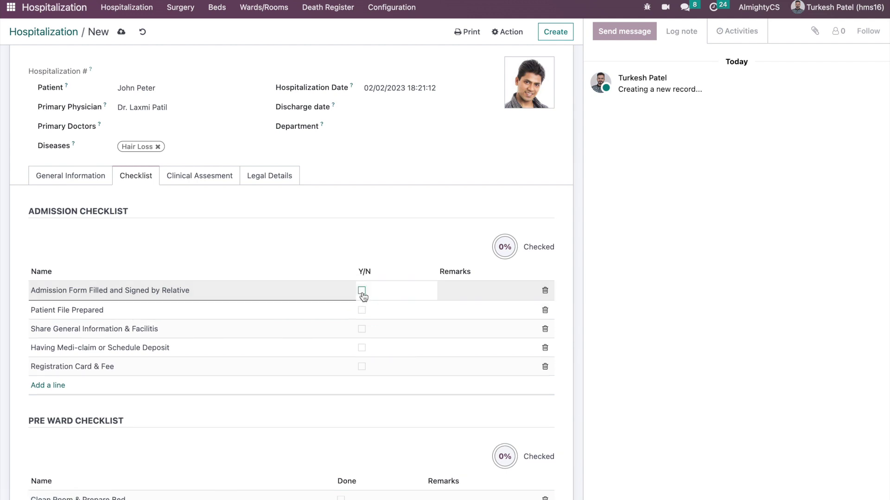
left_click(361, 292)
left_click(362, 311)
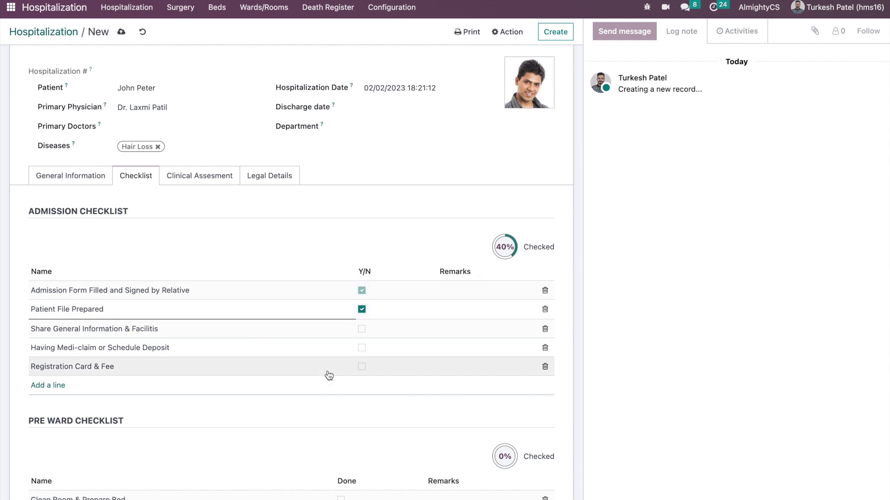
left_click(364, 330)
left_click(363, 330)
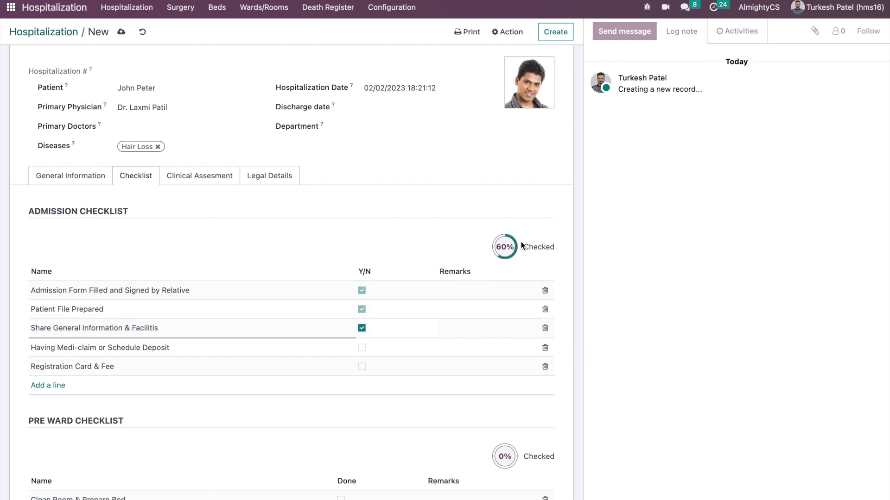
Step: Mark both pre-ward items, Clean Room & Prepare Bed and belongings return, as done
scroll(375, 351, "down", 3)
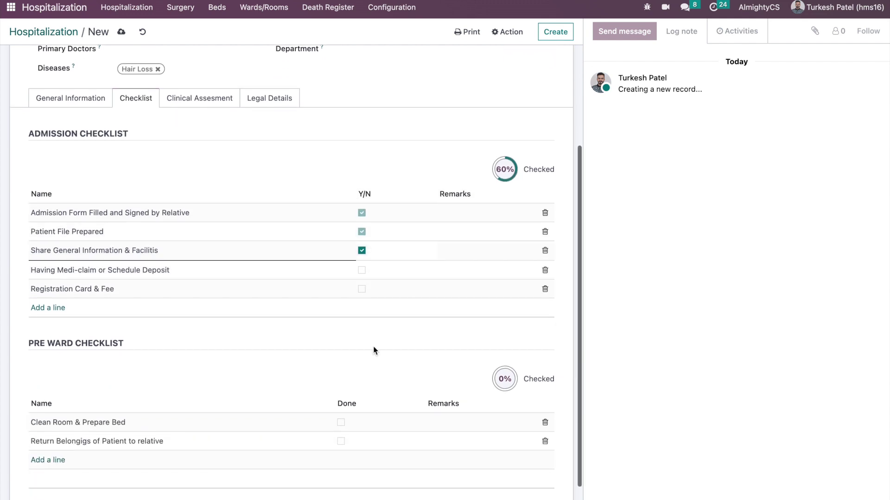
left_click(341, 423)
left_click(341, 422)
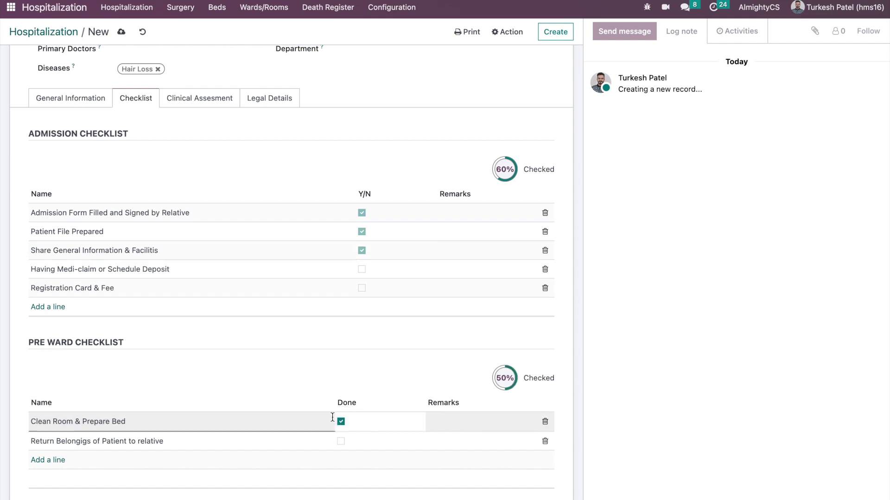
left_click(322, 372)
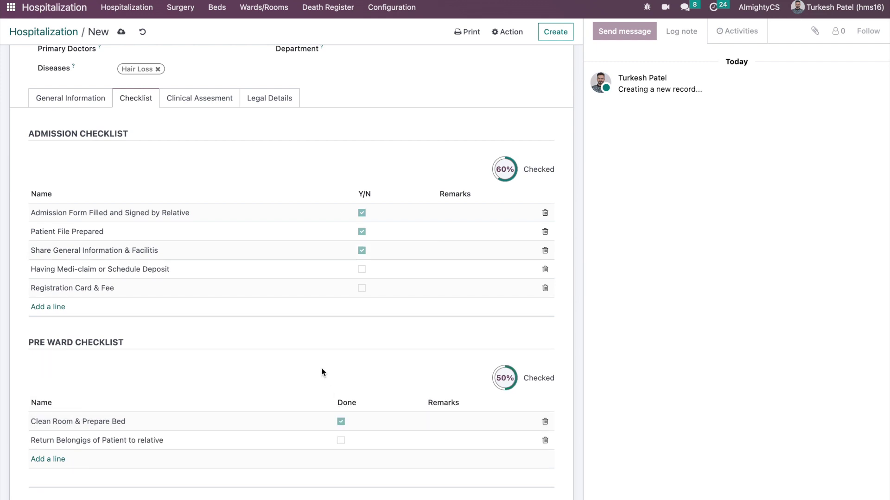
left_click(341, 440)
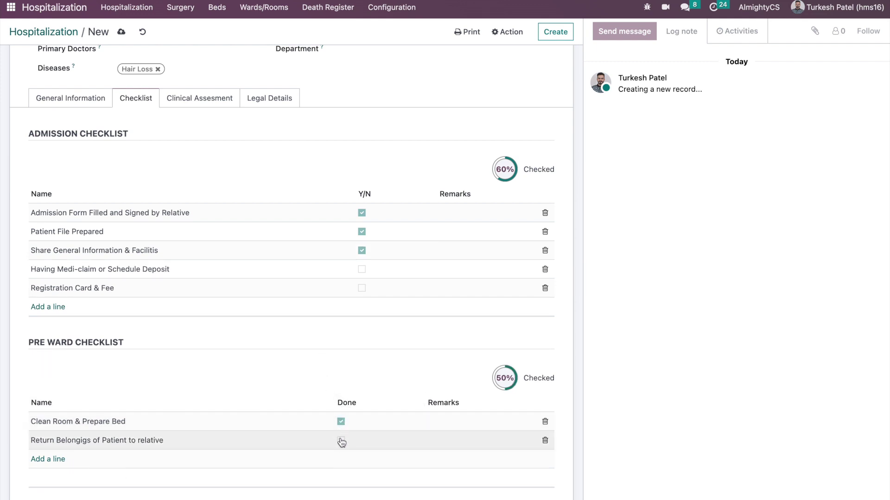
left_click(341, 440)
left_click(302, 382)
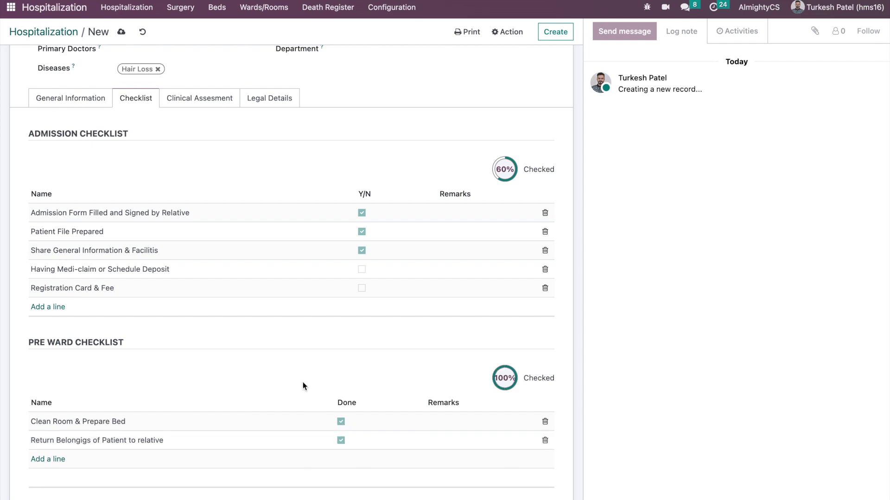
scroll(199, 209, "up", 3)
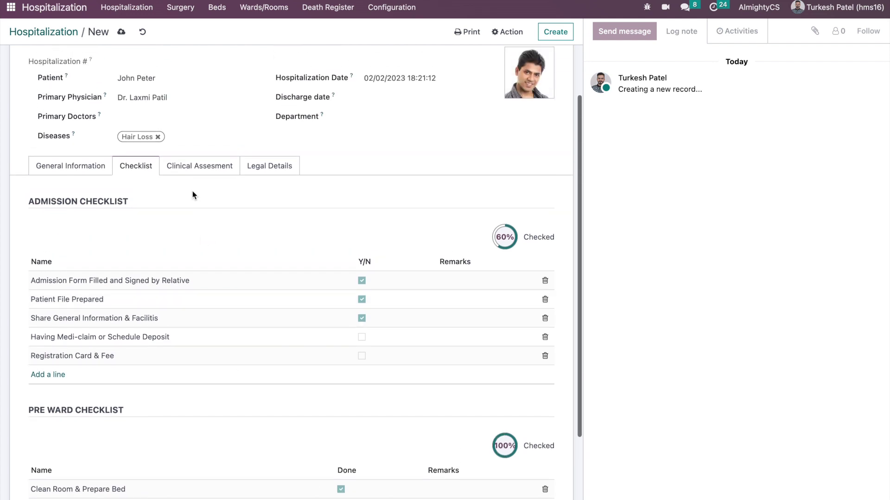
scroll(184, 182, "up", 3)
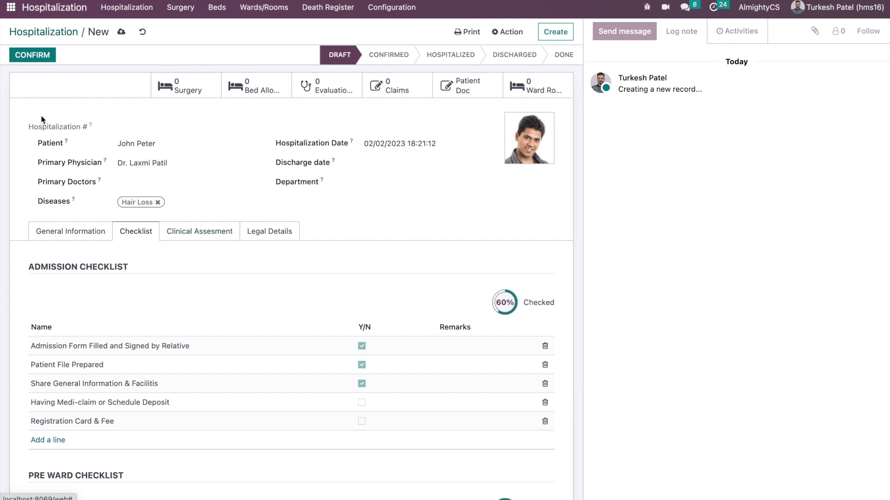
Step: Confirm and hospitalize HOSP006, check bed GB1 is occupied, then reopen the HOSP006 record
left_click(32, 58)
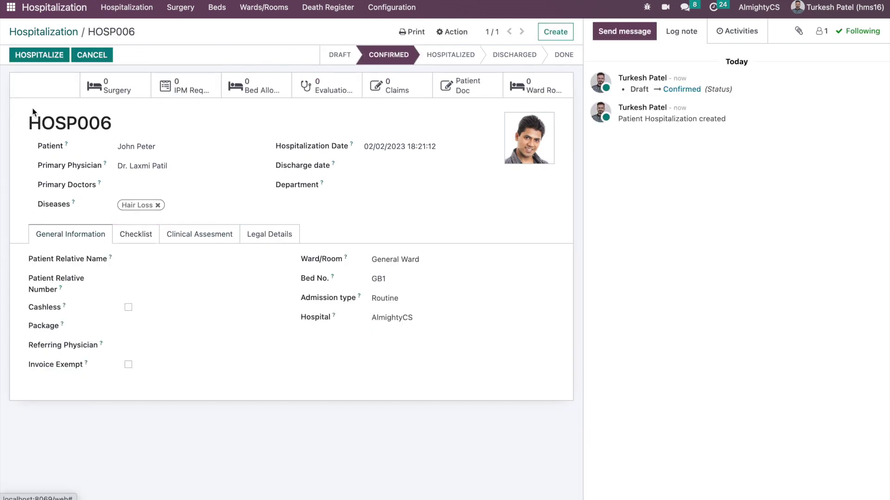
left_click(39, 56)
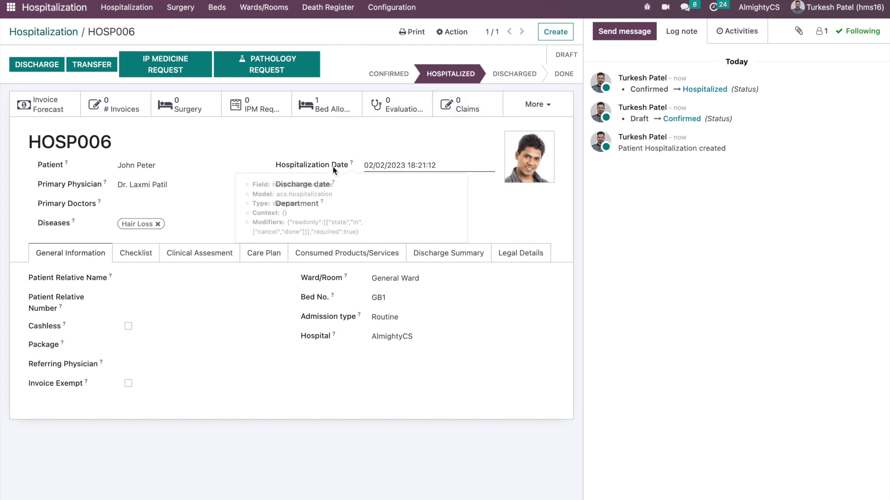
left_click(222, 17)
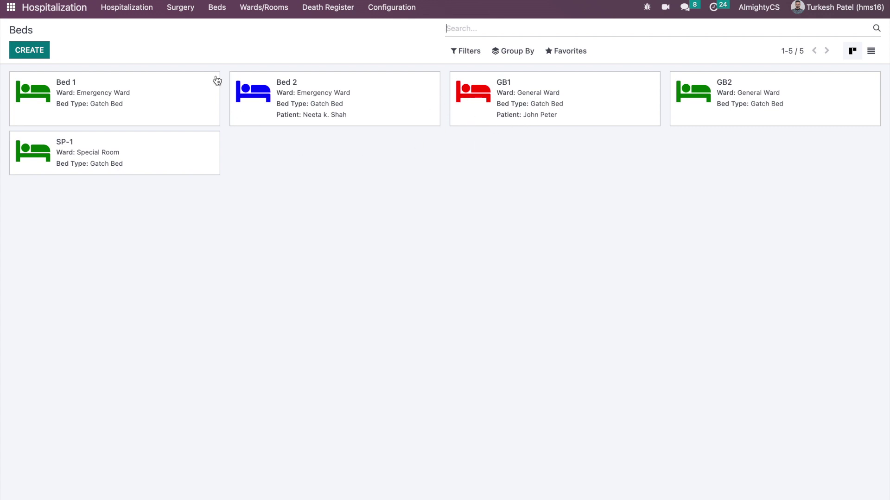
left_click(126, 14)
left_click(178, 99)
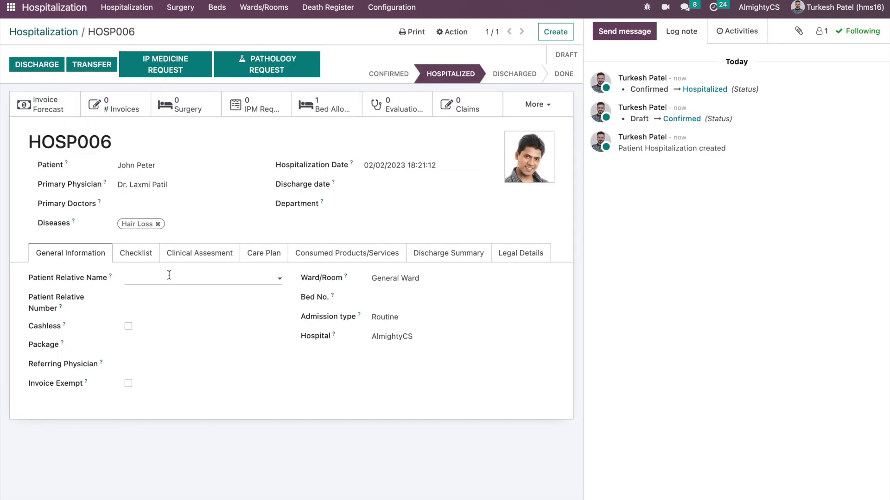
Step: Apply Care Template as the care plan and assign a primary nurse
left_click(134, 254)
left_click(192, 255)
left_click(265, 254)
left_click(420, 278)
left_click(418, 295)
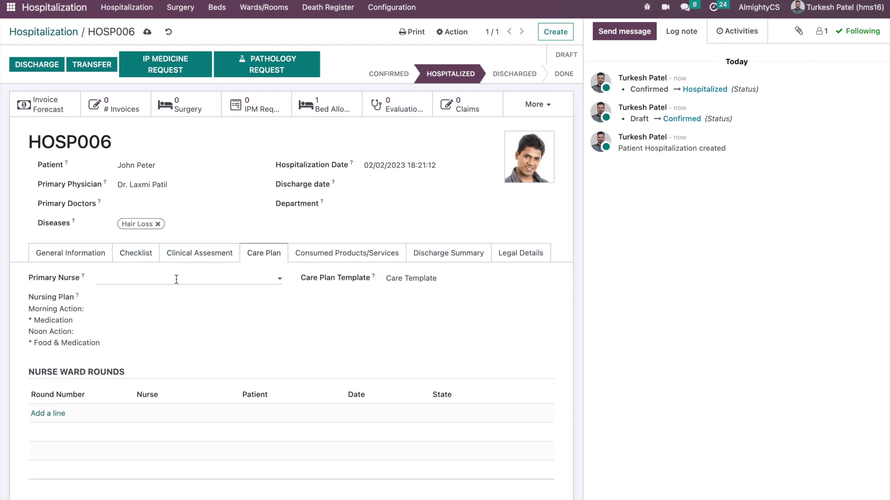
left_click(179, 279)
left_click(138, 399)
Step: Log a physician ward round for the primary physician with instruction 'aa'
scroll(204, 286, "down", 3)
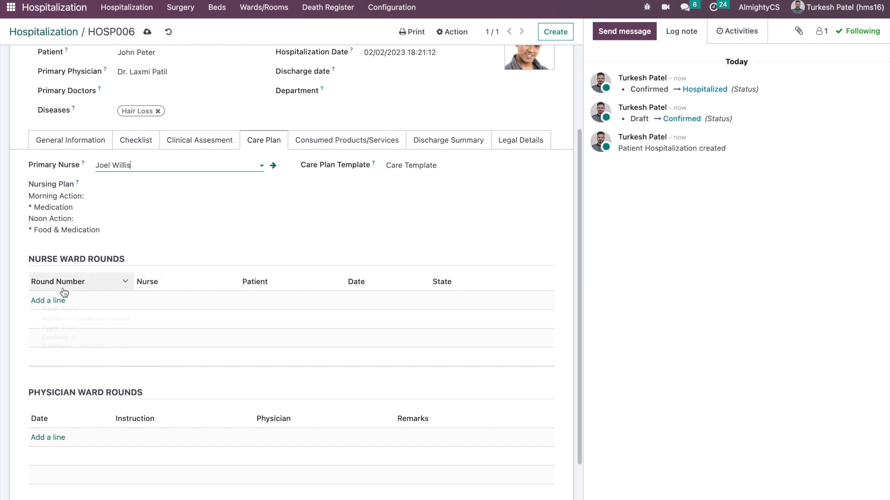
triple_click(90, 260)
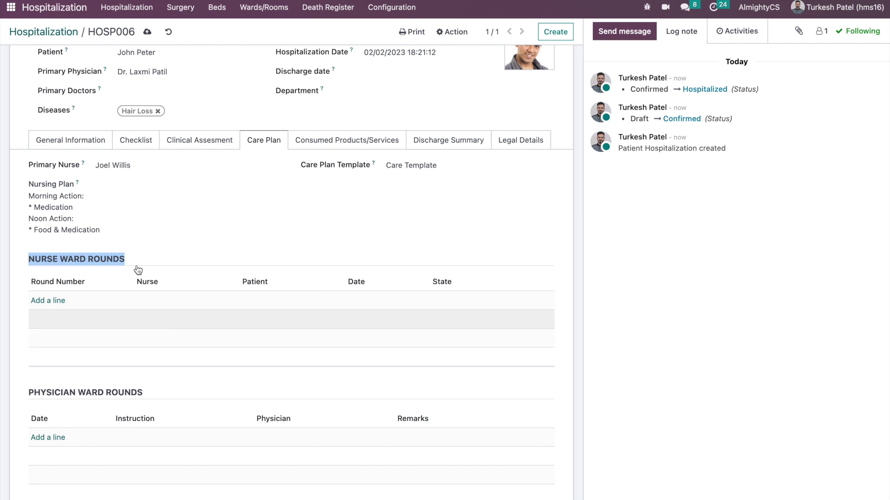
scroll(66, 419, "down", 2)
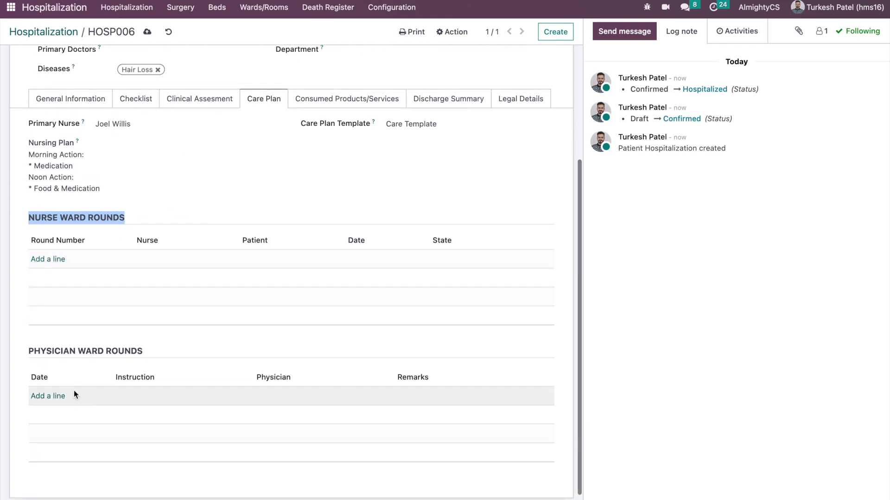
left_click(52, 397)
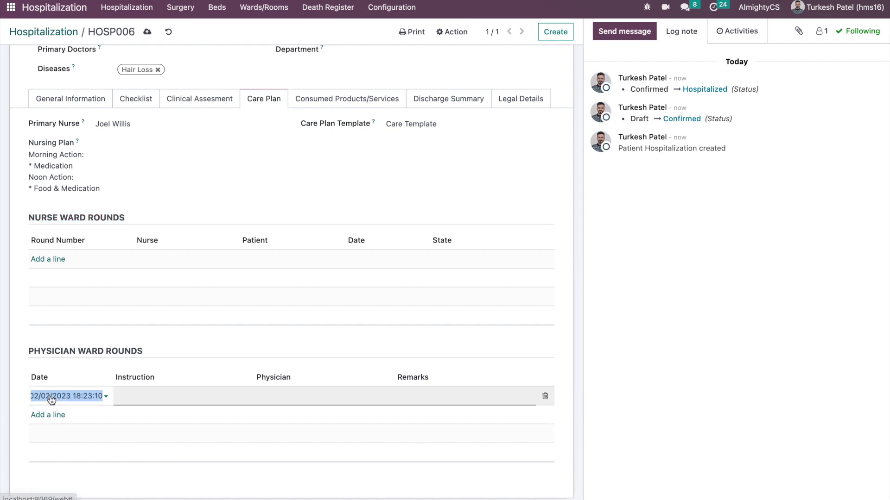
left_click(150, 394)
left_click(303, 396)
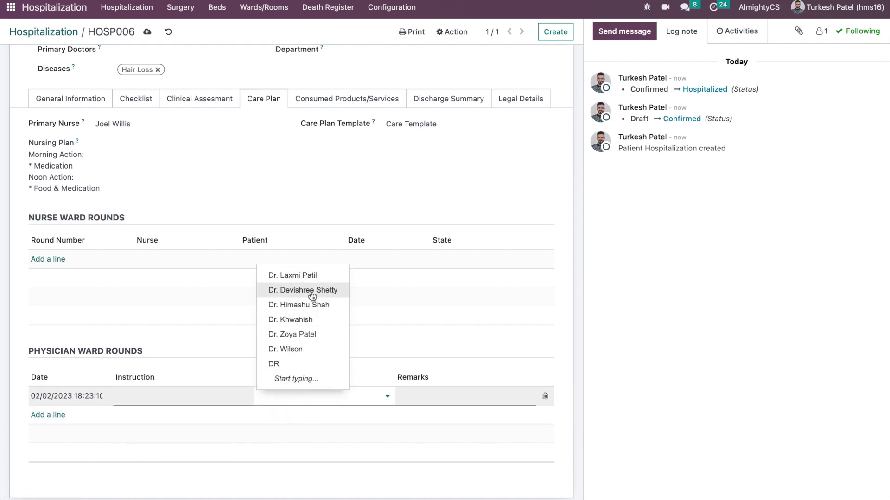
left_click(317, 277)
left_click(461, 395)
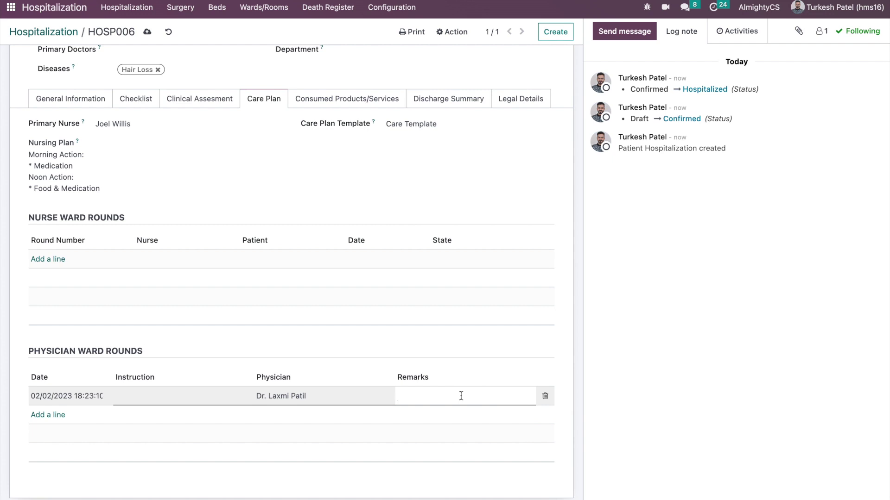
left_click(602, 393)
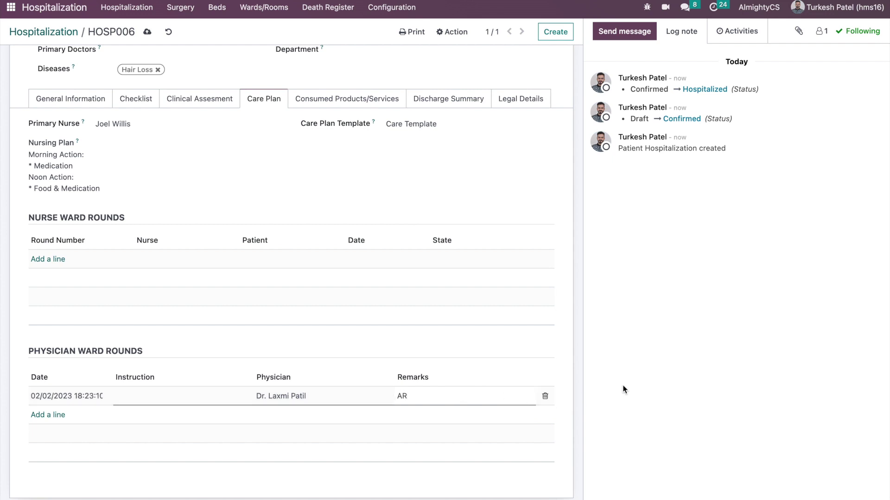
left_click(207, 395)
type("aa")
left_click(596, 337)
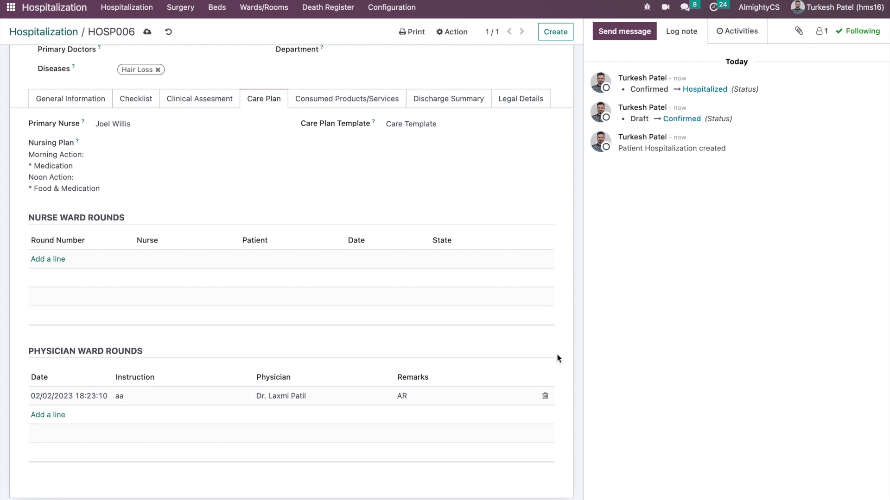
scroll(287, 227, "up", 2)
left_click(338, 178)
Step: Add [ALMIGHTYCS-M13] Nelphinavir (320.00) and [ALMIGHTYCS-M15] Fabiflu (1,799.00) as consumed products, totalling 2,119.00
mouse_move(222, 269)
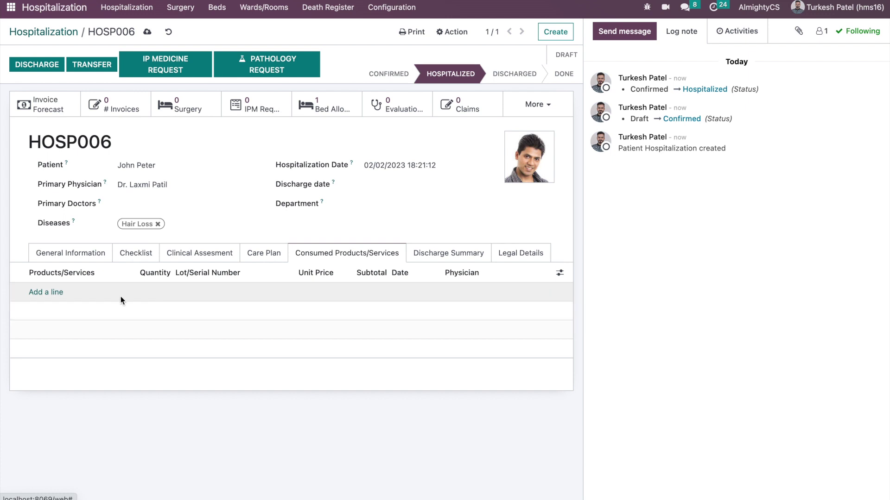
left_click(52, 292)
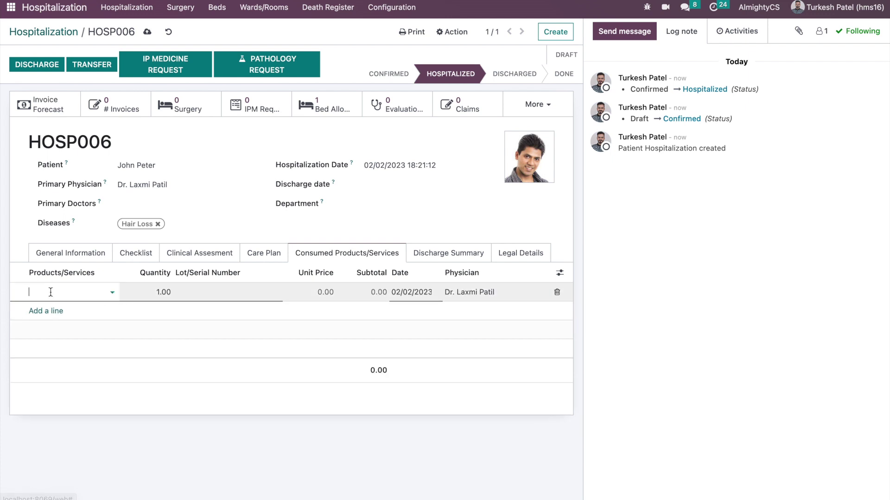
left_click(51, 292)
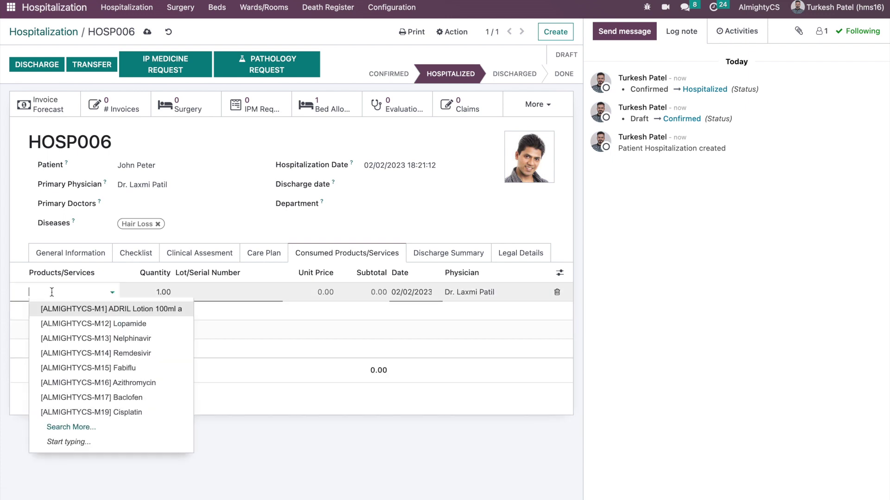
left_click(67, 340)
left_click(53, 313)
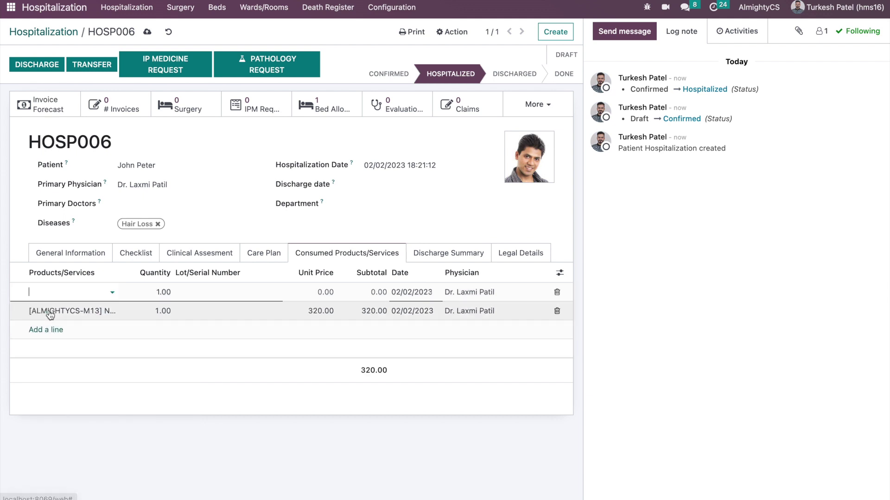
left_click(56, 292)
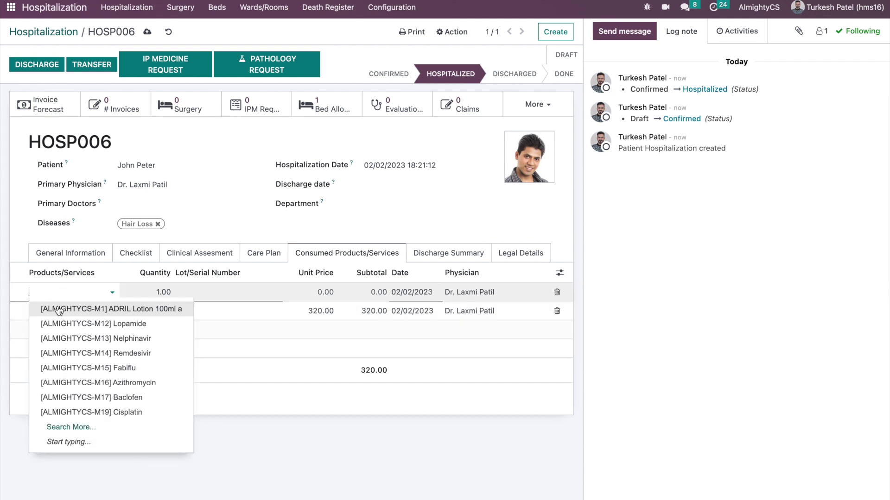
left_click(71, 368)
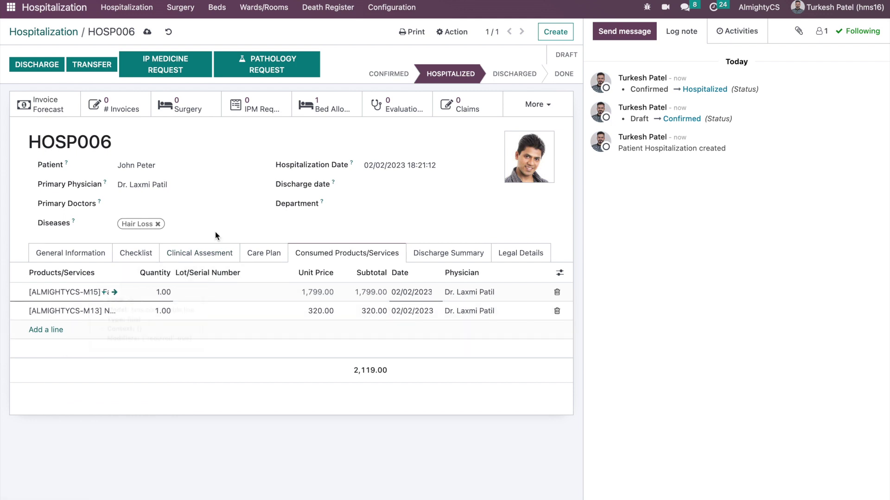
left_click(759, 331)
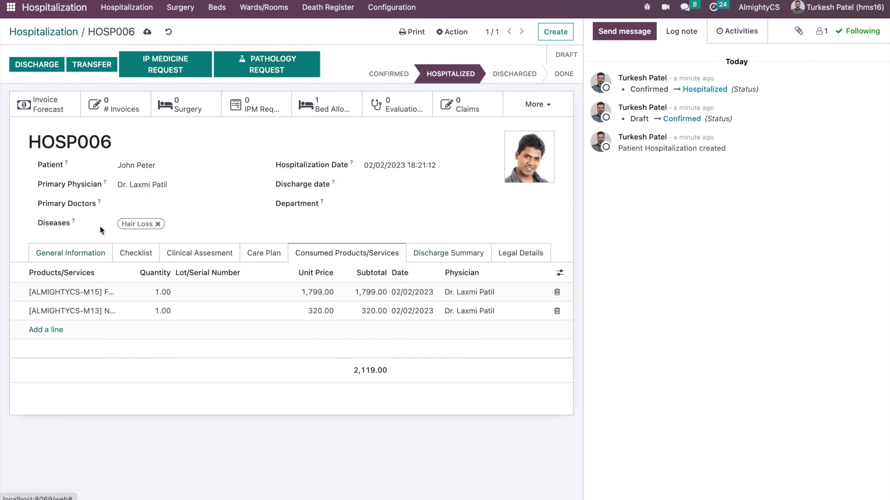
left_click(84, 68)
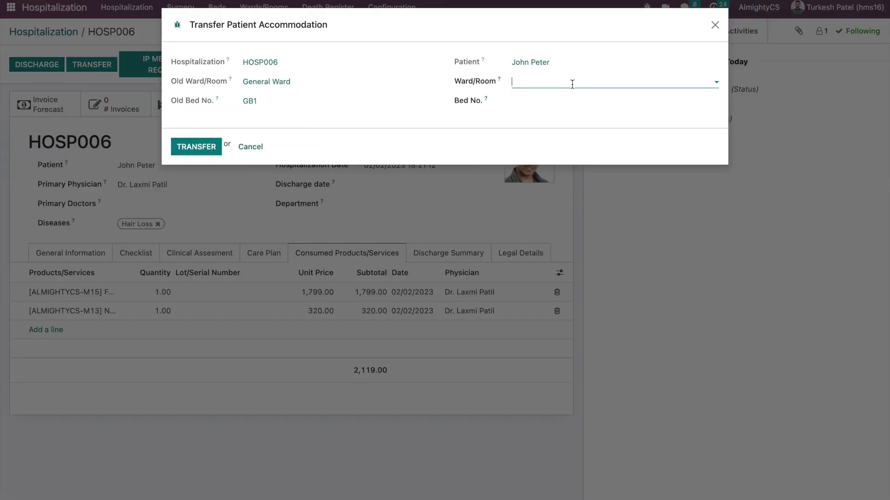
left_click(720, 23)
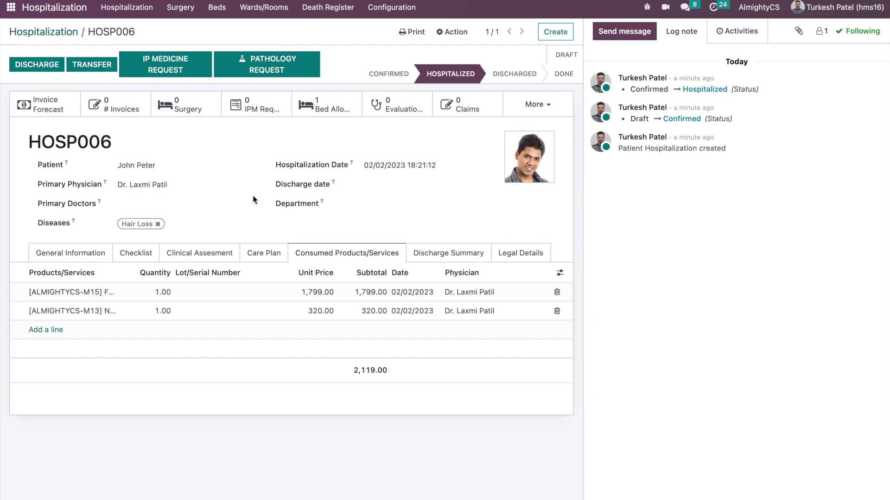
Step: Create a medicine request from the old prescription's lines, set to print in discharge
left_click(161, 58)
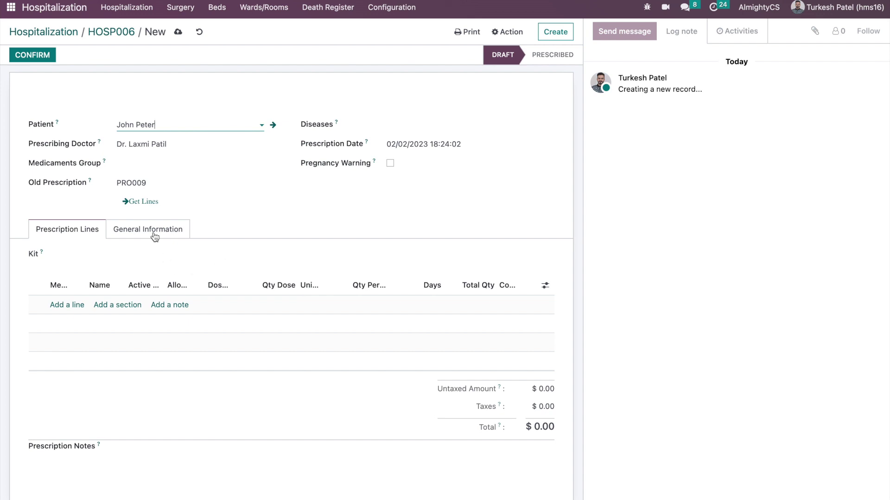
left_click(141, 201)
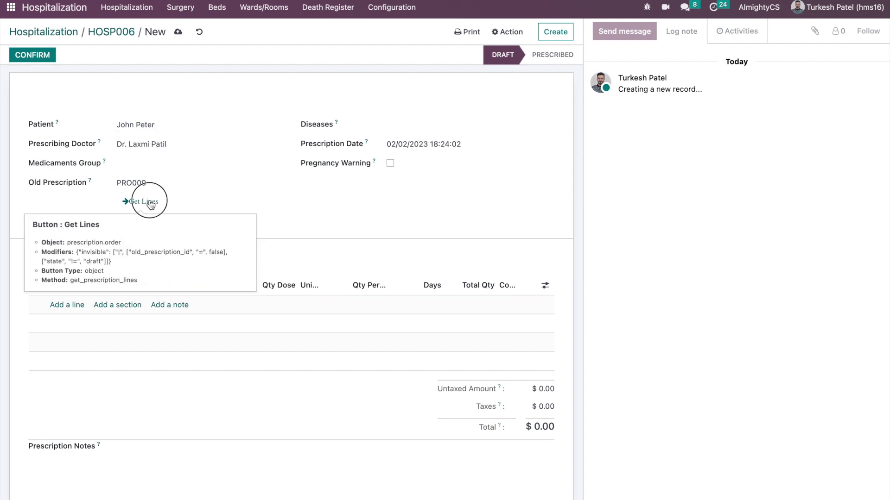
left_click(160, 231)
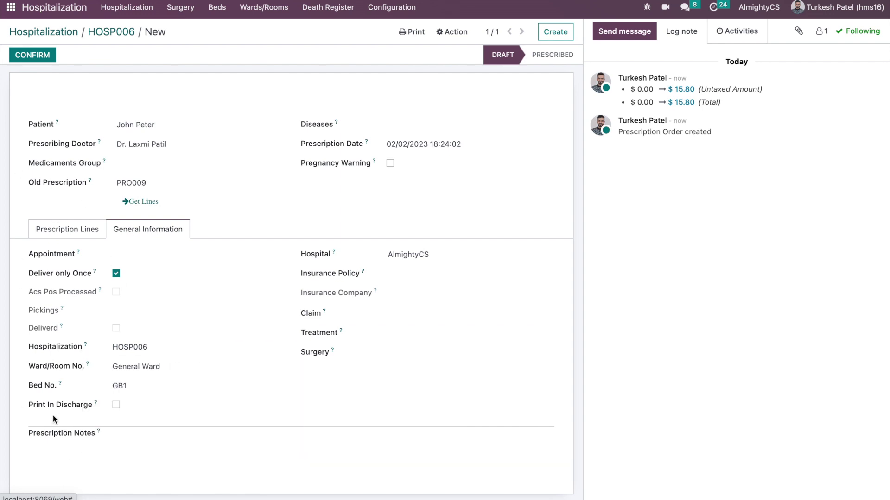
left_click(41, 407)
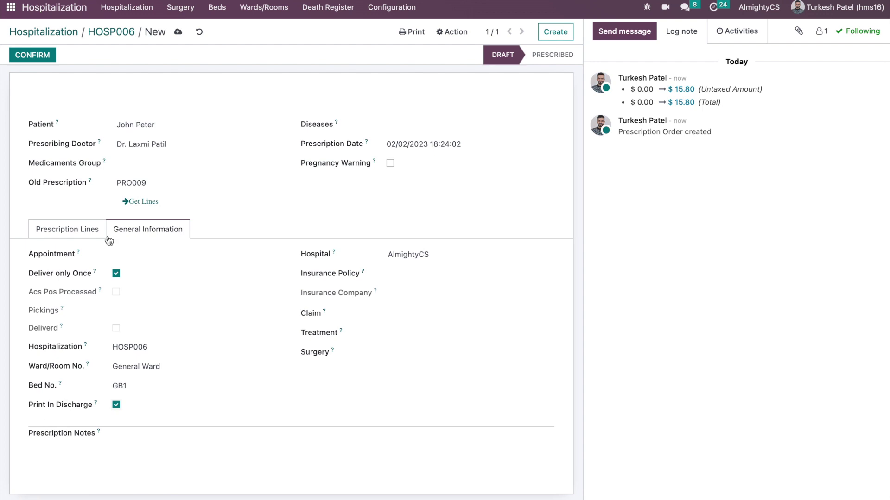
left_click(70, 232)
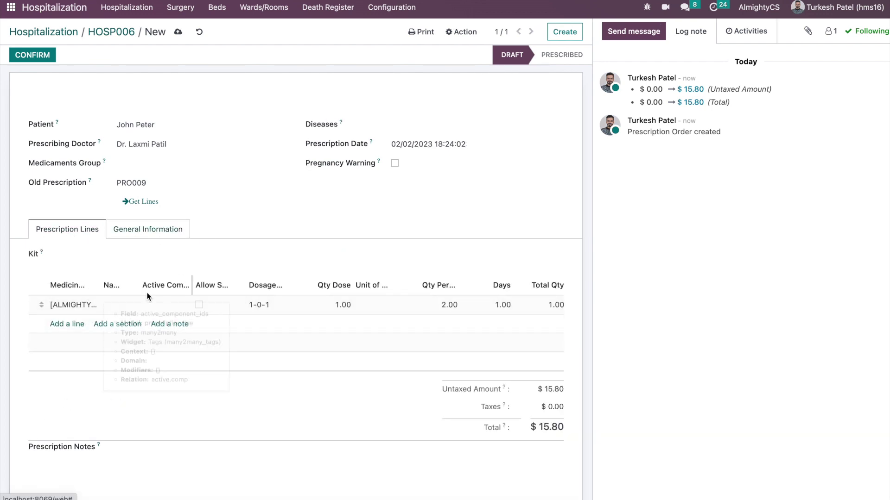
left_click(154, 235)
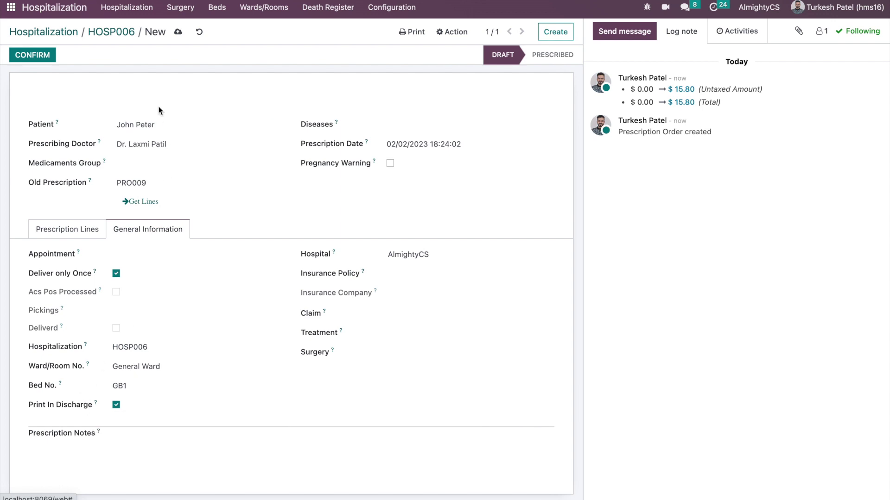
Step: Save and confirm the prescription as PRO010, then return to HOSP006
left_click(178, 32)
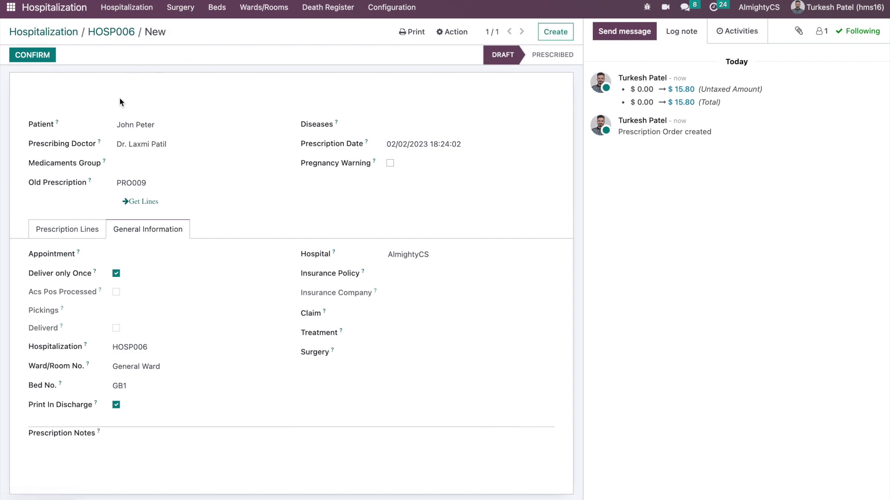
left_click(33, 55)
left_click(121, 32)
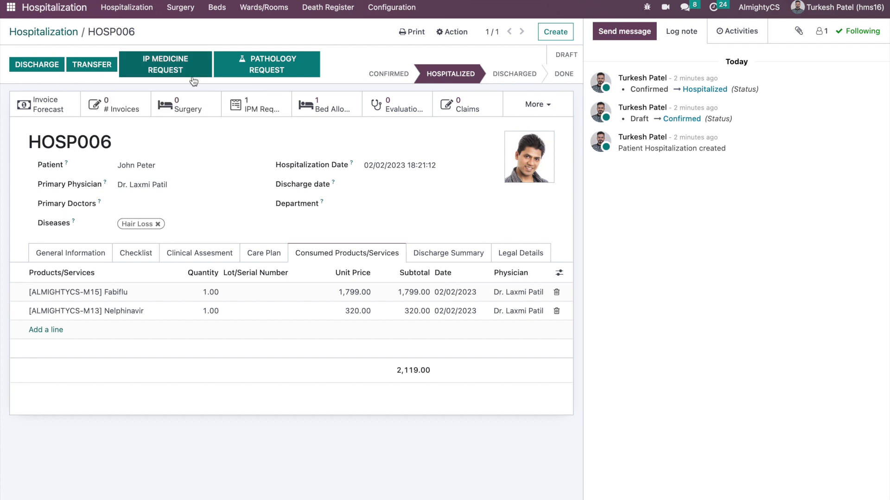
Step: Create a pathology request for a Hemogram test, then submit and accept it
left_click(263, 65)
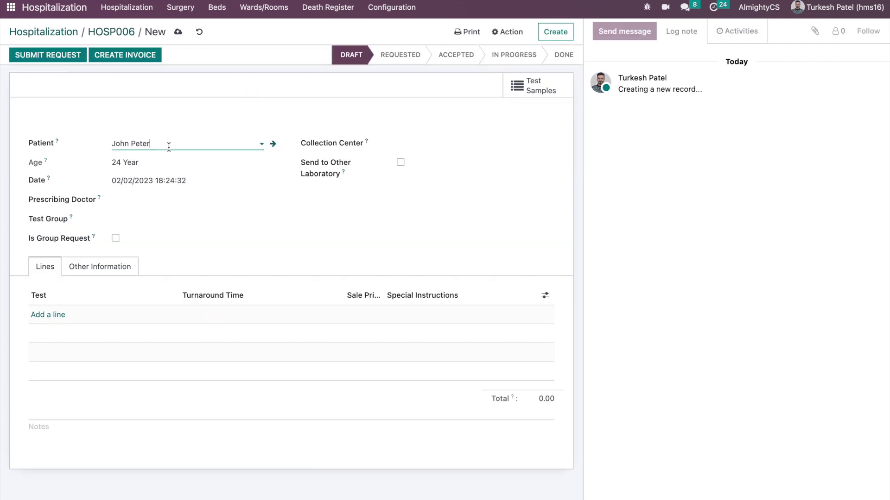
left_click(48, 314)
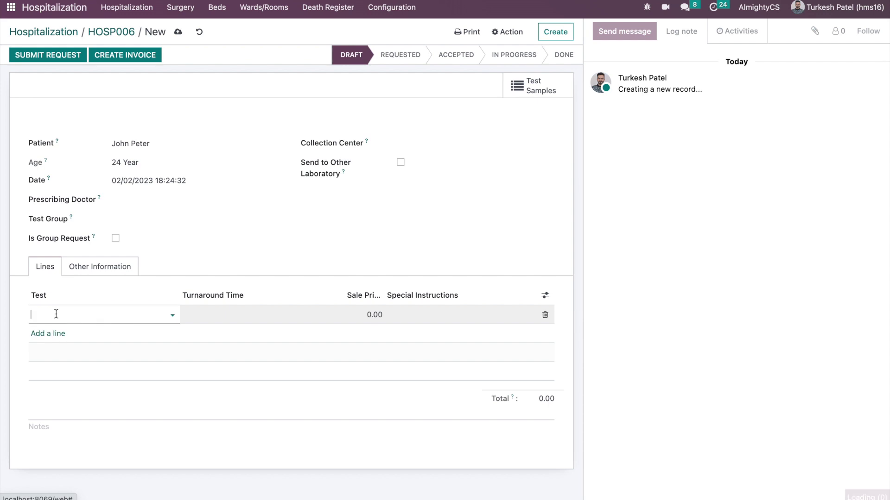
left_click(60, 334)
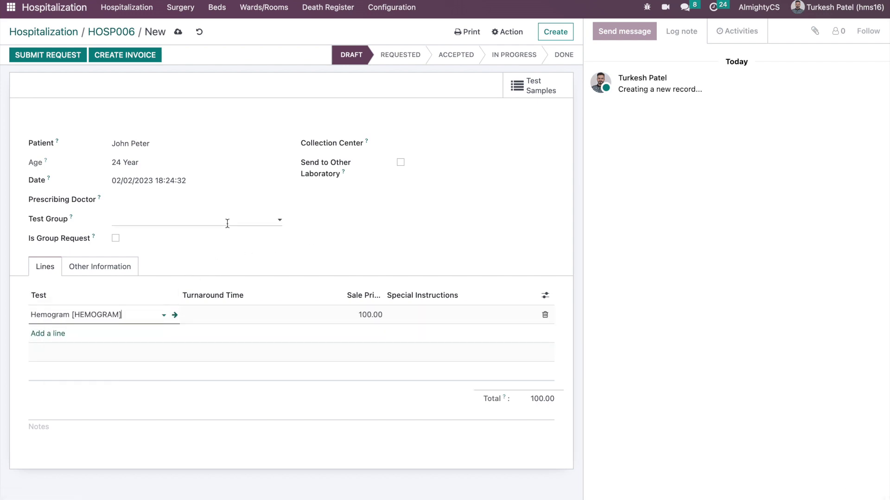
left_click(39, 57)
left_click(31, 57)
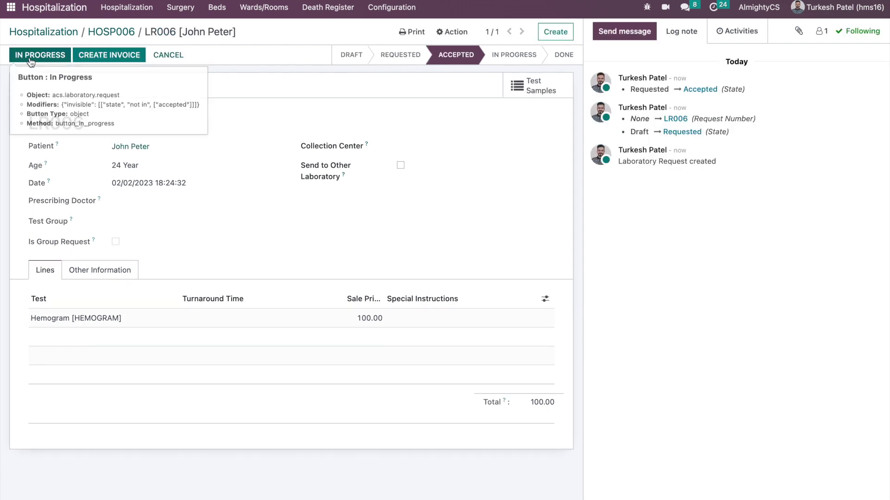
Step: Mark sample LS006 as collected and examined, then return to lab request LR006
left_click(518, 89)
left_click(111, 100)
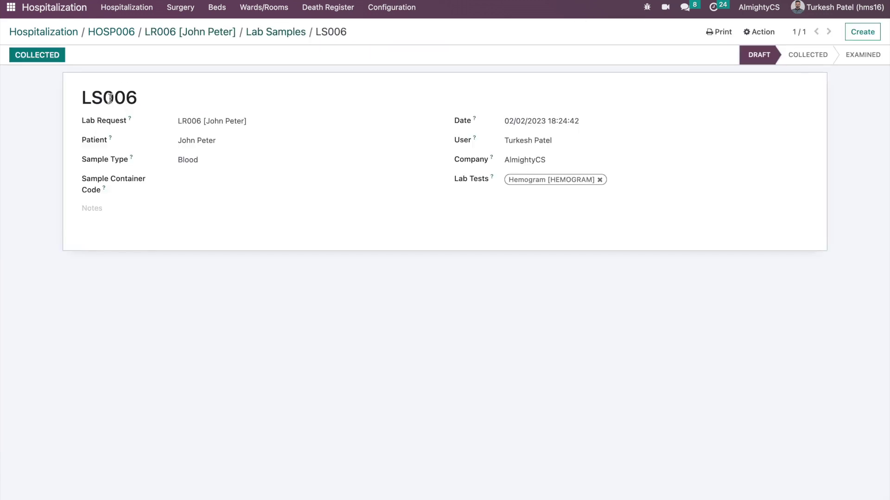
left_click(38, 58)
left_click(35, 58)
left_click(274, 32)
left_click(187, 33)
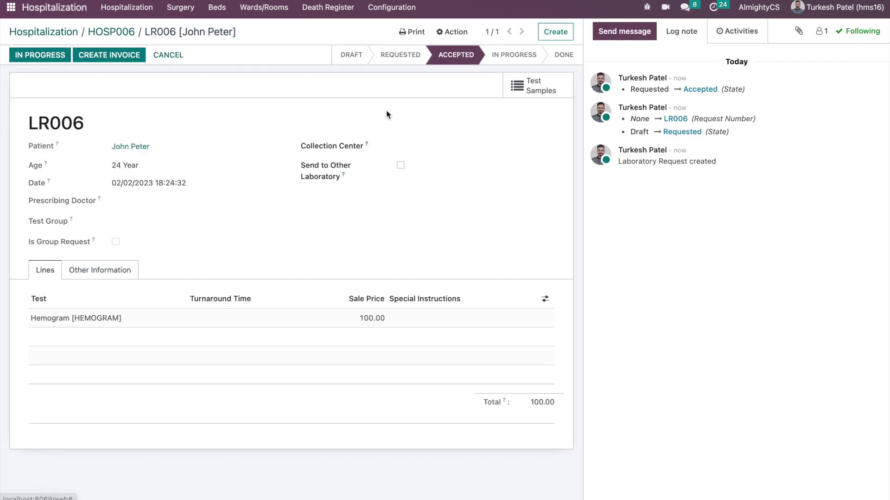
Step: Set LR006 to In Progress and open its Hemogram test result RLR009
left_click(27, 55)
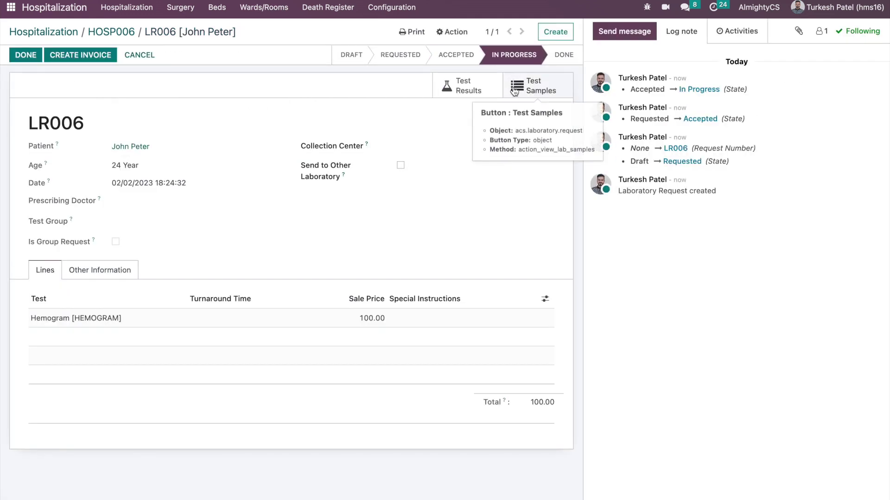
left_click(465, 86)
left_click(172, 100)
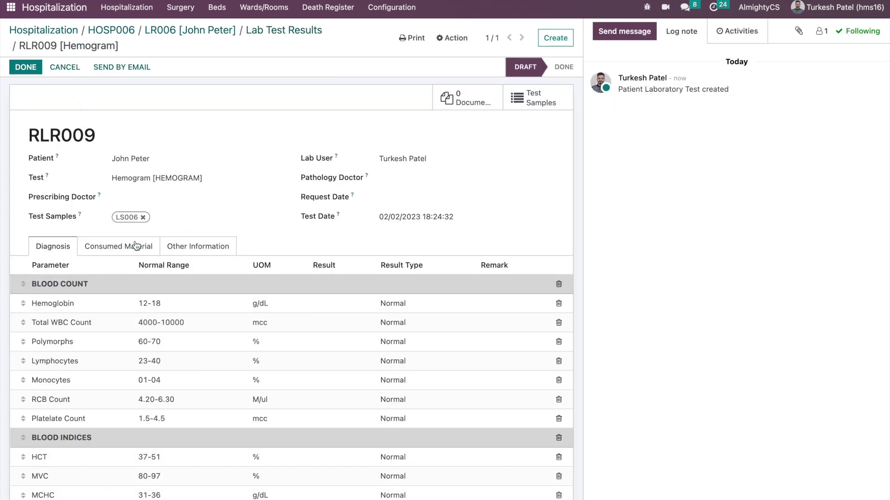
Step: Tick Print in Discharge Report on RLR009, save it and mark it Done
left_click(226, 251)
left_click(76, 307)
left_click(56, 245)
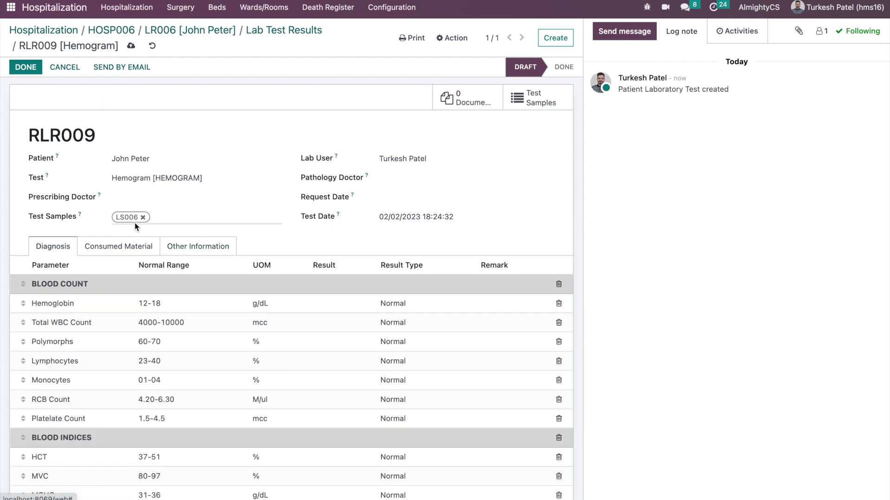
left_click(131, 46)
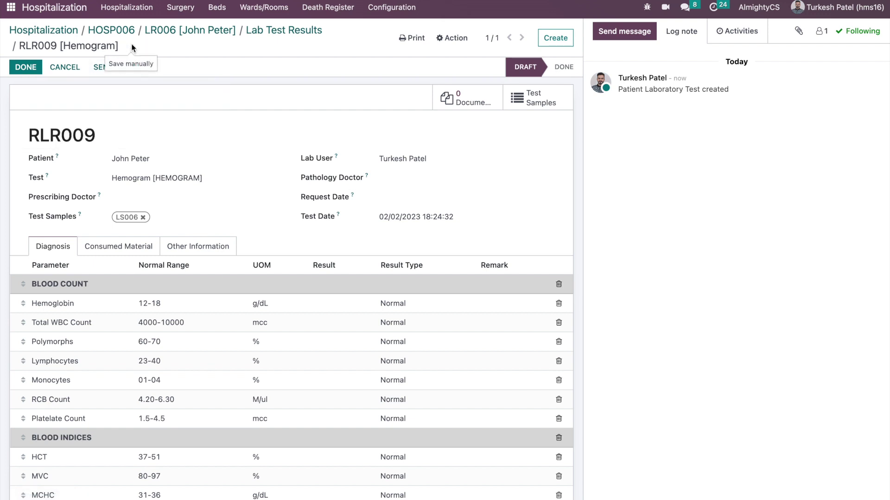
left_click(26, 67)
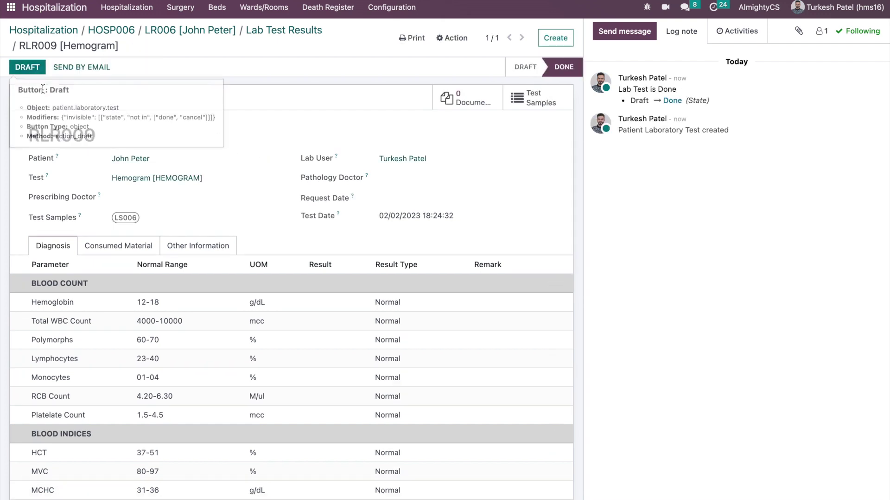
Step: Return through LR006 to the HOSP006 hospitalization record
left_click(264, 30)
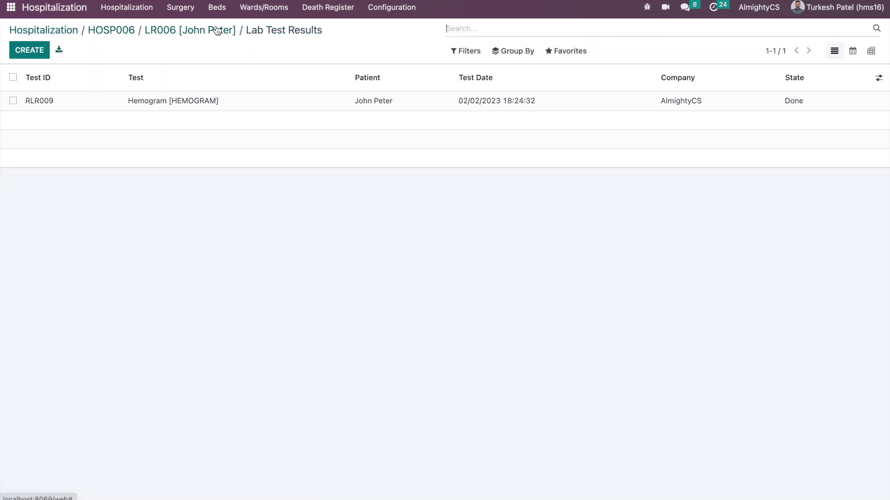
left_click(215, 31)
left_click(106, 32)
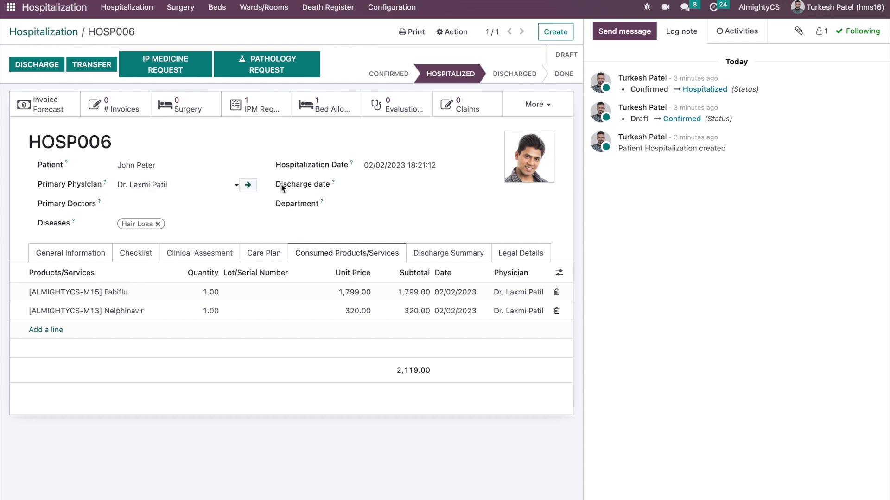
Step: Create a new surgery for HOSP006 using the HT surgery template
left_click(533, 105)
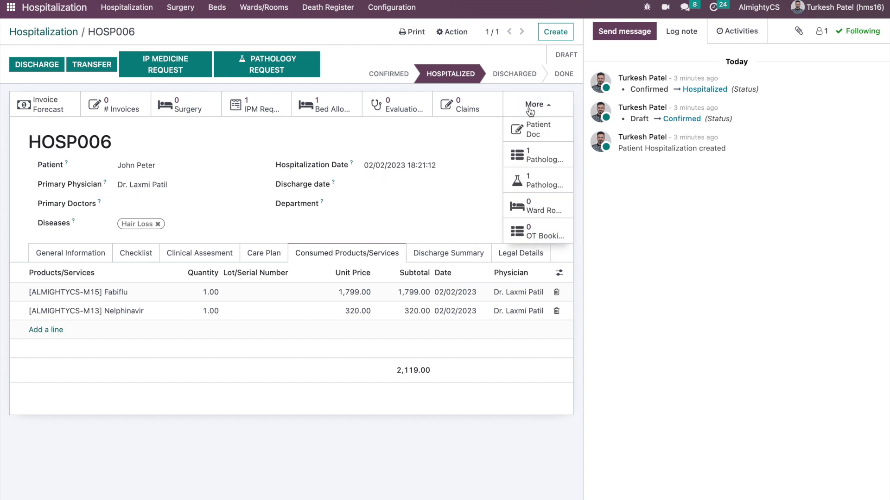
left_click(183, 112)
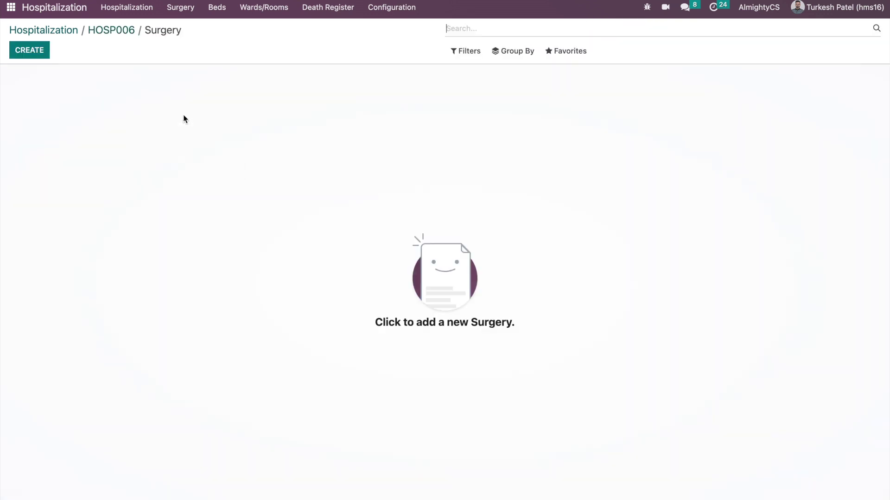
left_click(20, 55)
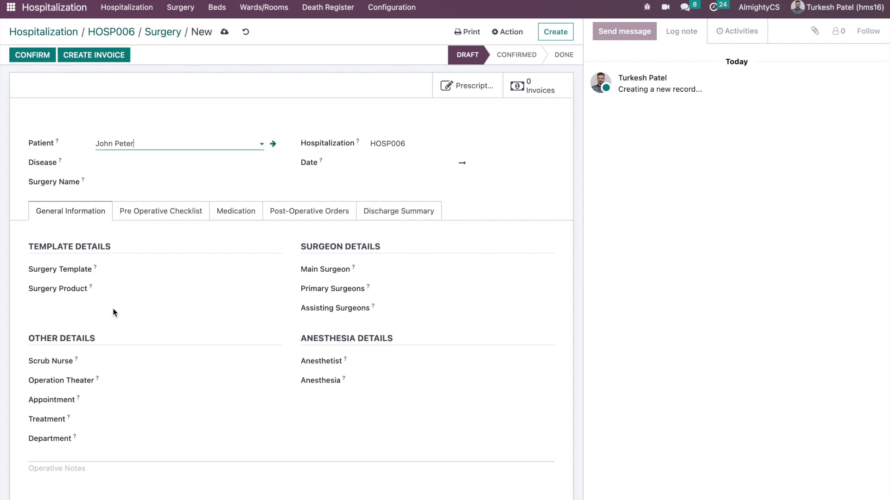
left_click(145, 263)
left_click(139, 286)
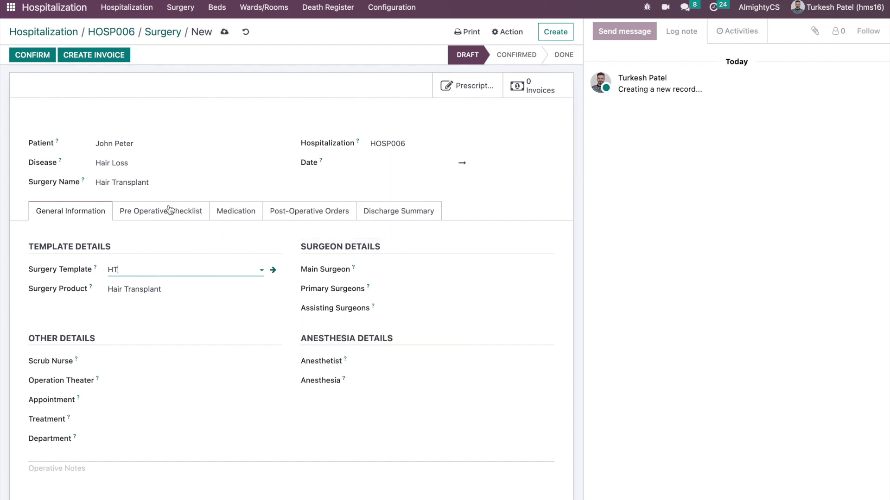
Step: Review the surgery's pre-operative checklist and its medication and consumables totalling 530.00
left_click(153, 208)
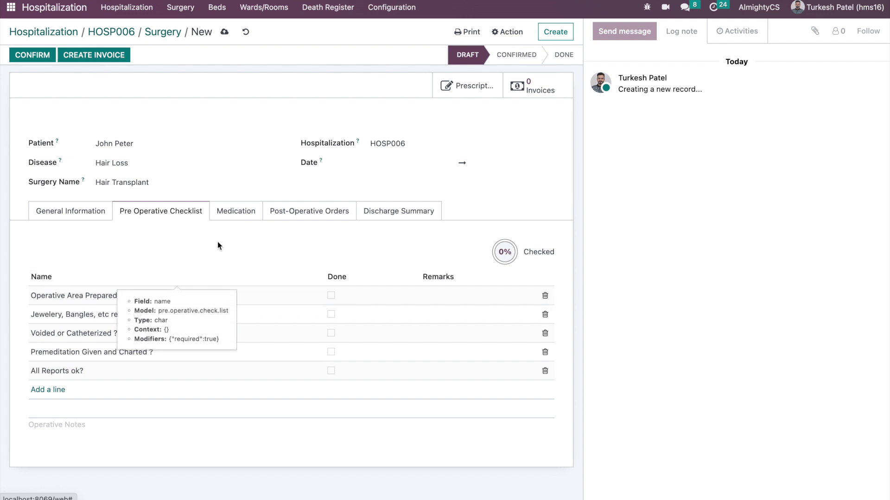
left_click(249, 216)
scroll(179, 276, "down", 2)
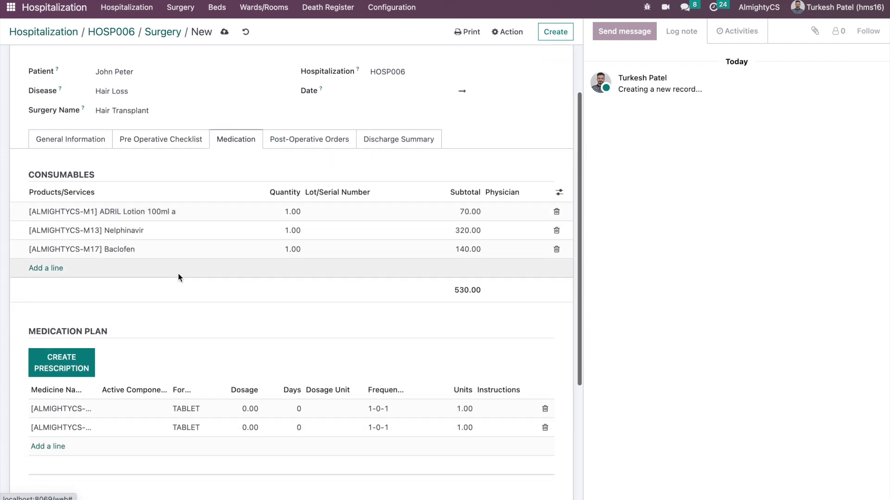
mouse_move(152, 188)
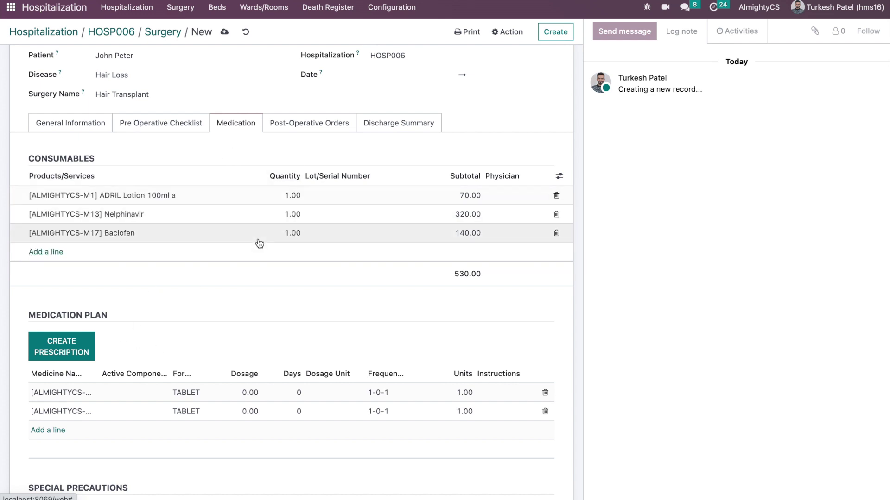
scroll(260, 243, "up", 2)
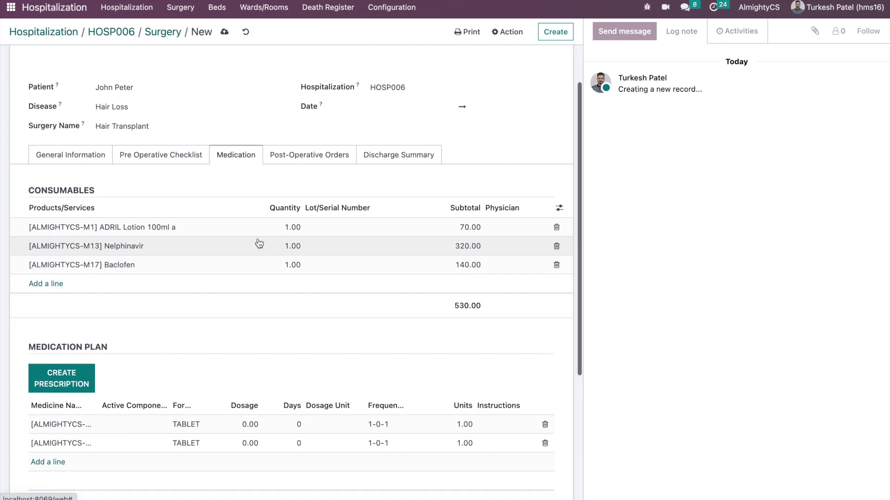
scroll(302, 166, "up", 1)
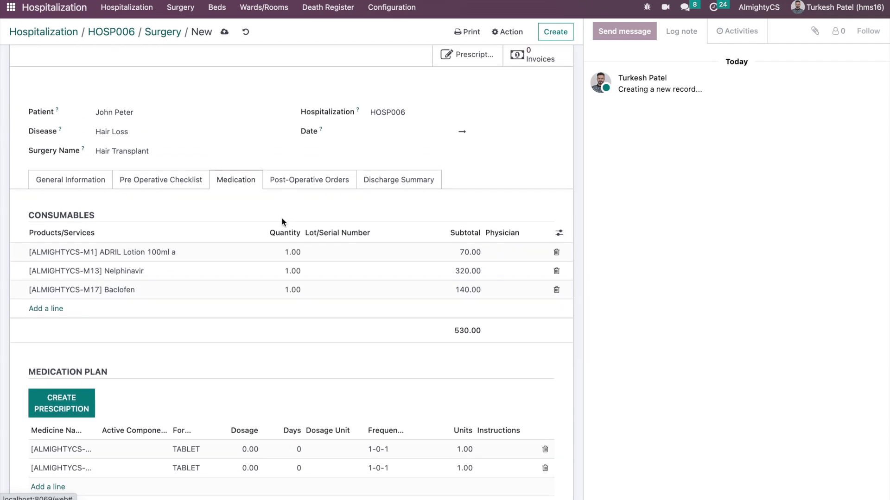
scroll(282, 219, "up", 1)
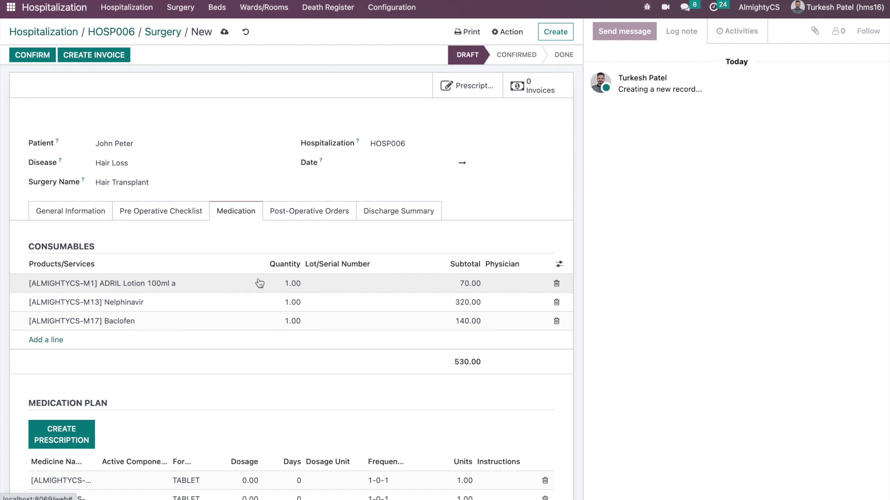
mouse_move(191, 272)
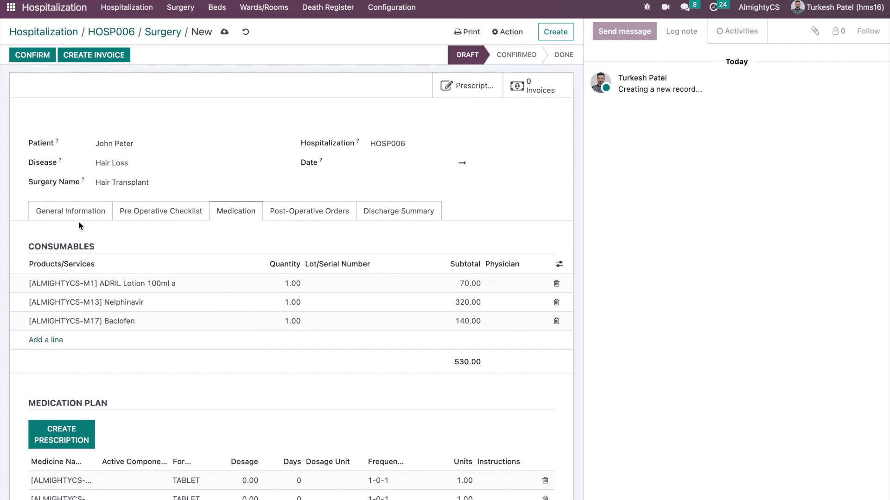
left_click(71, 211)
Step: Review the surgery's post-operative orders and discharge summary, then attempt to confirm it
left_click(292, 212)
left_click(381, 212)
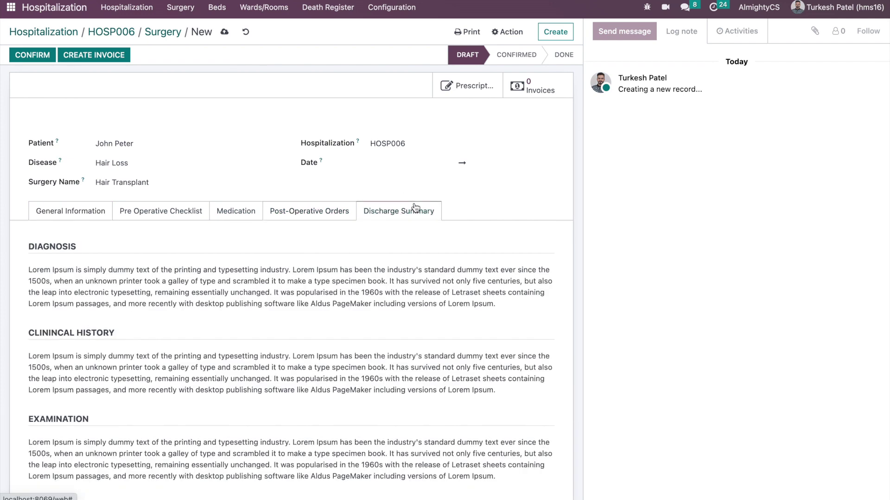
scroll(335, 288, "down", 2)
left_click(509, 197)
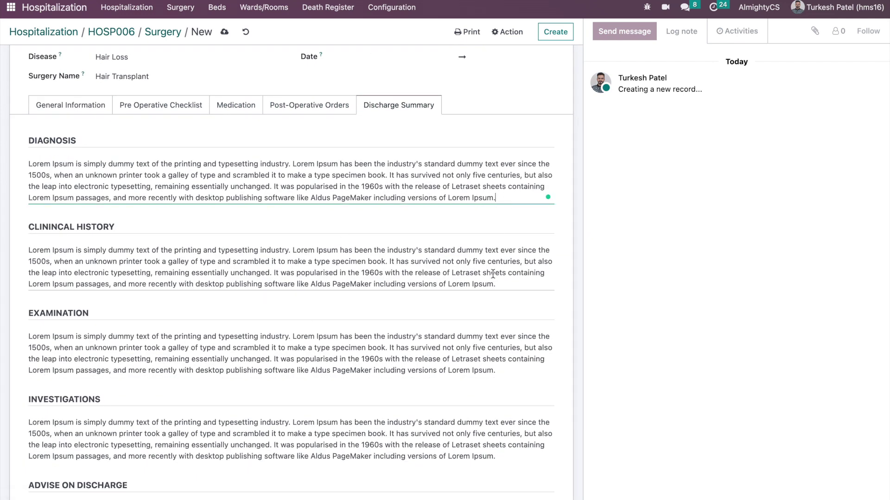
scroll(364, 261, "up", 3)
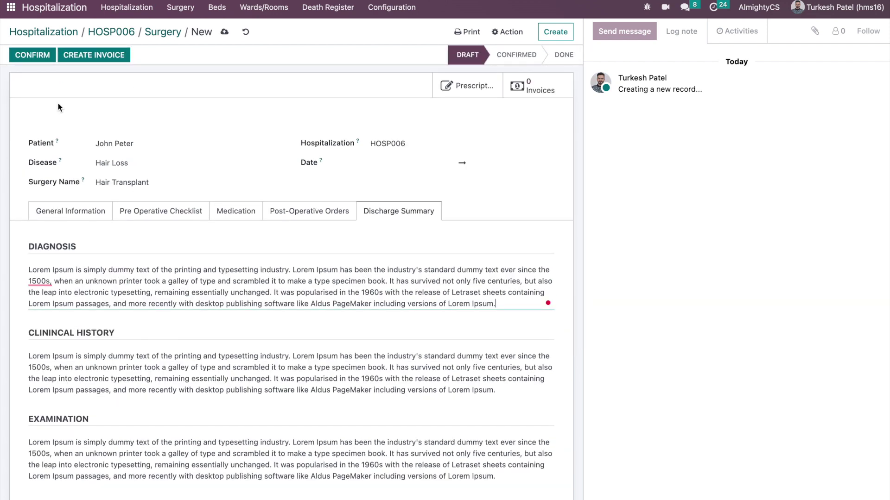
left_click(29, 59)
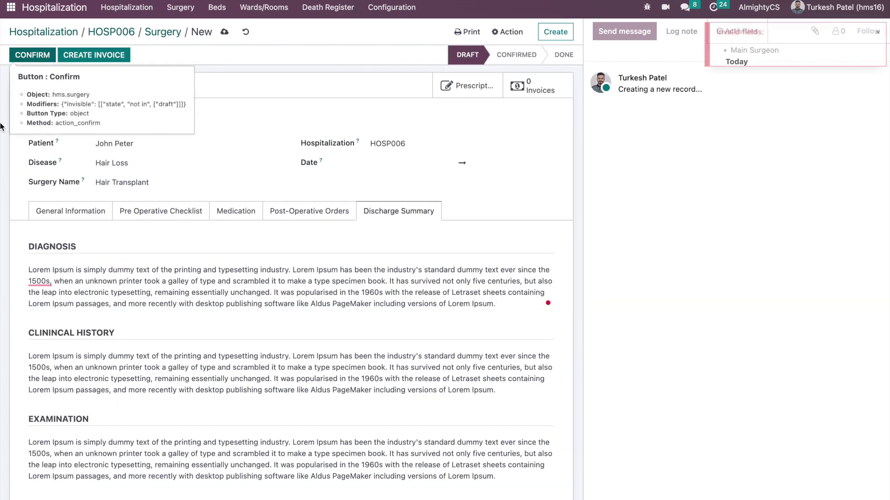
left_click(29, 55)
Step: Set the Main Surgeon, confirm and complete surgery SUG004, then return to HOSP006
left_click(63, 214)
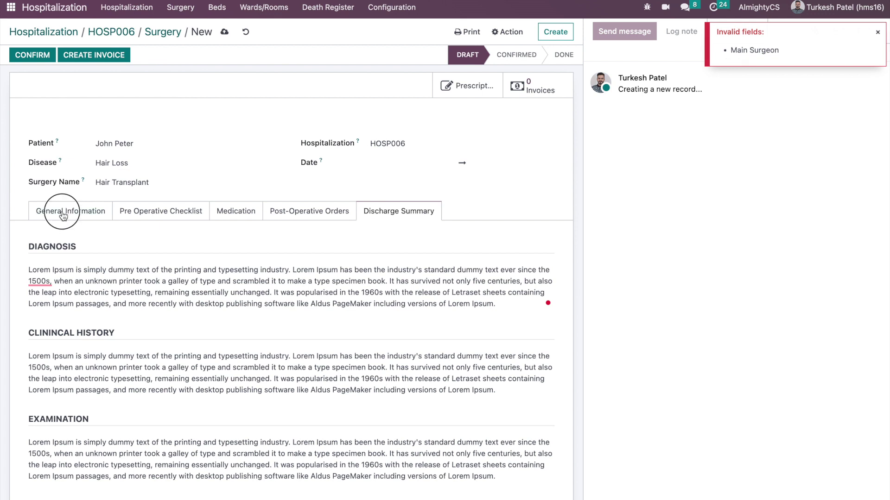
left_click(408, 257)
left_click(421, 276)
left_click(33, 57)
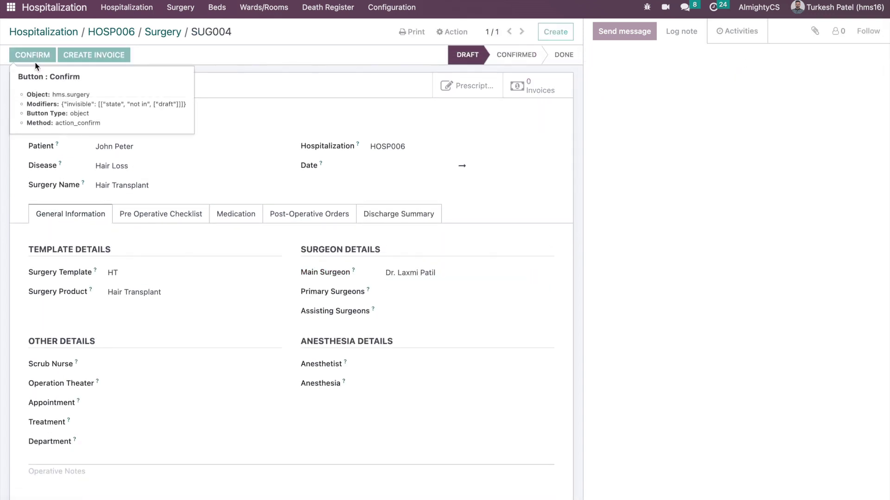
left_click(26, 55)
left_click(158, 31)
left_click(118, 33)
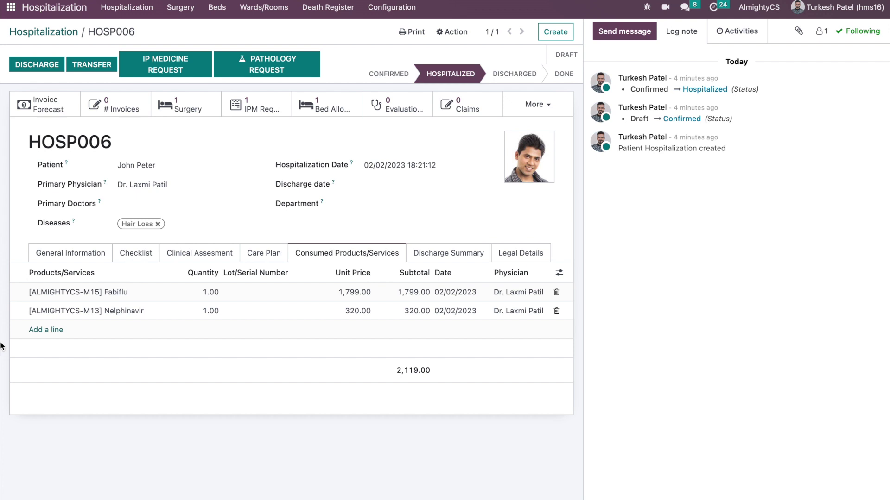
left_click(37, 107)
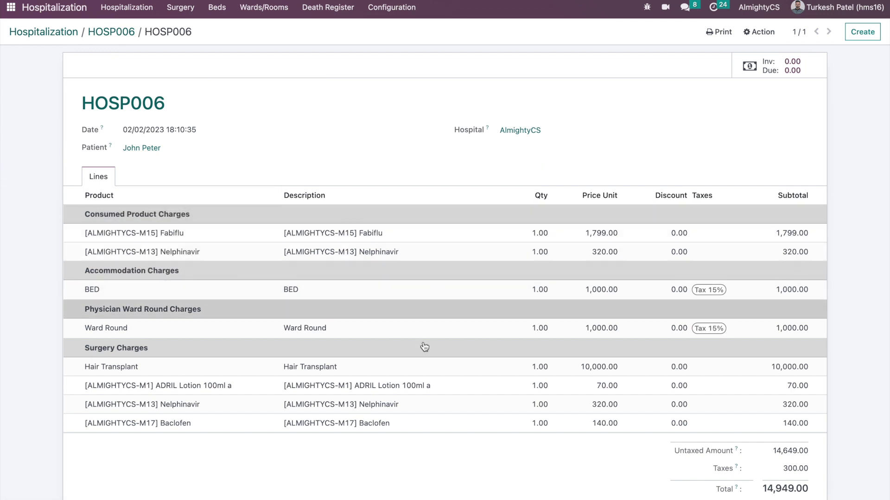
scroll(424, 345, "down", 1)
scroll(480, 315, "down", 1)
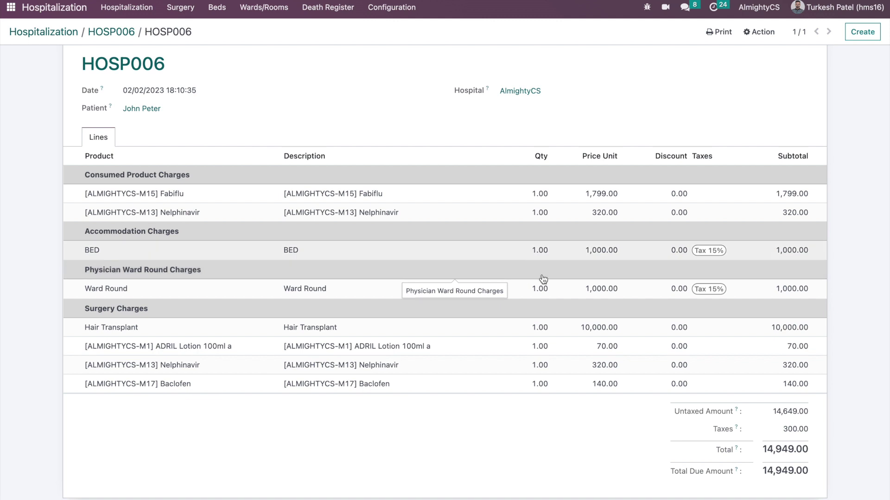
mouse_move(763, 449)
left_mouse_down()
mouse_move(806, 449)
mouse_move(763, 457)
left_mouse_up()
left_click(533, 448)
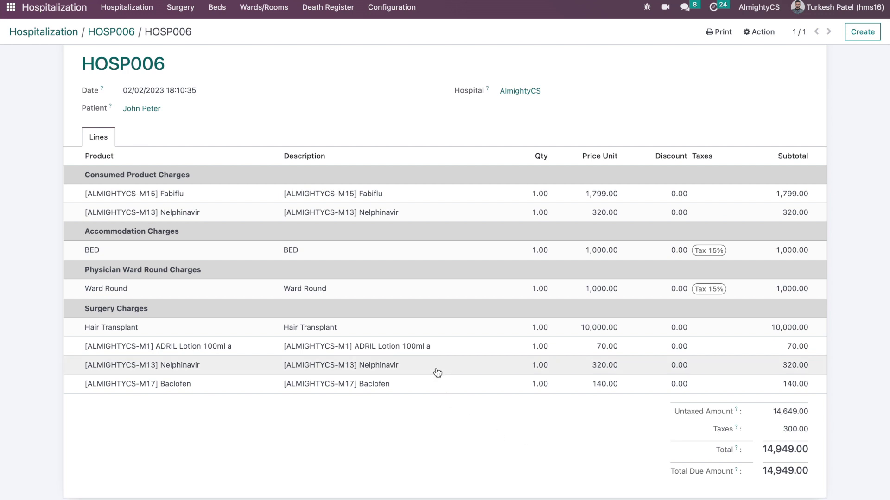
left_click(118, 35)
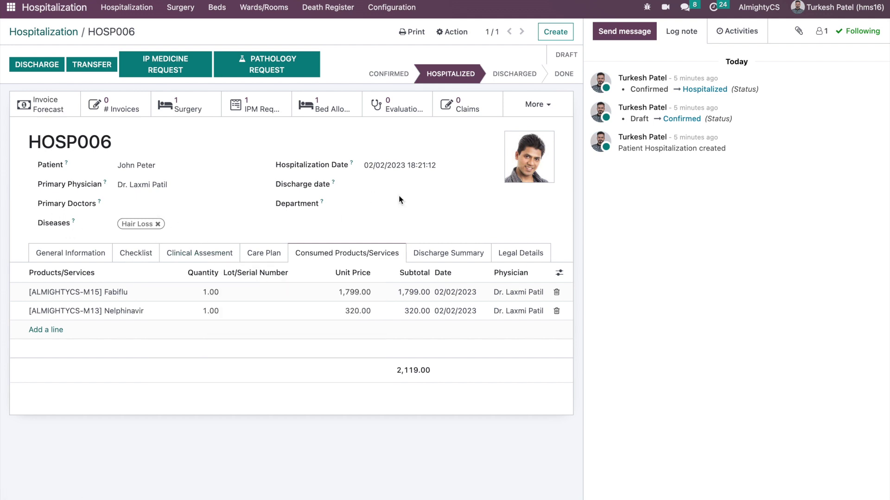
Step: Fill both Discharge Diagnosis and Pre Operative Note with 'DISCHARGE DIAGNOSIS'
left_click(448, 253)
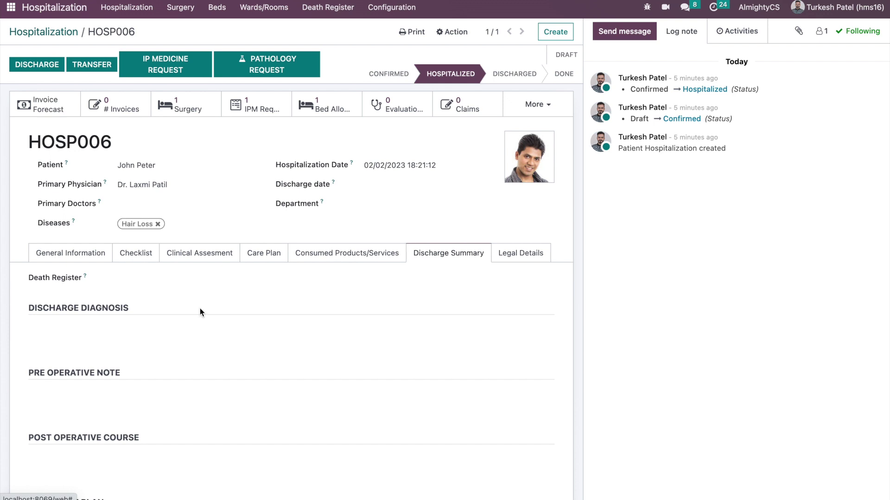
left_click(172, 338)
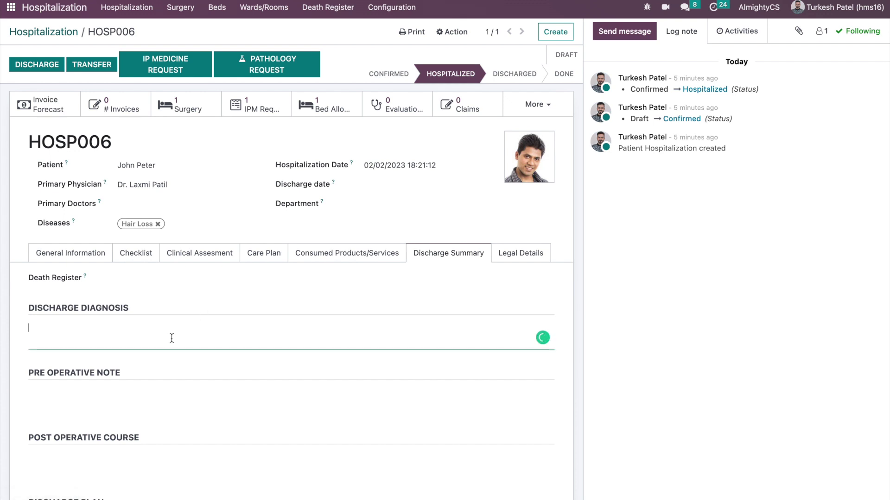
type("asd")
left_click(168, 398)
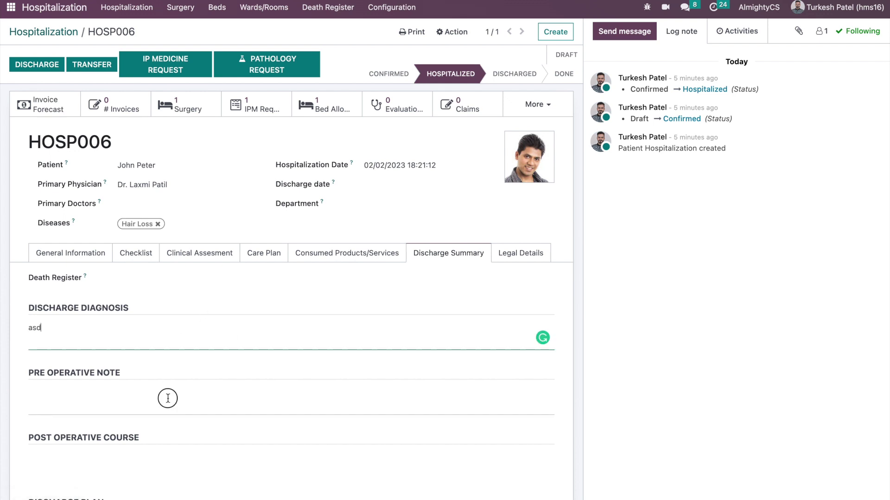
left_click(117, 305)
triple_click(117, 305)
key("ctrl+c")
left_click(108, 326)
key("ctrl+a")
key("ctrl+v")
left_click(107, 395)
key("ctrl+v")
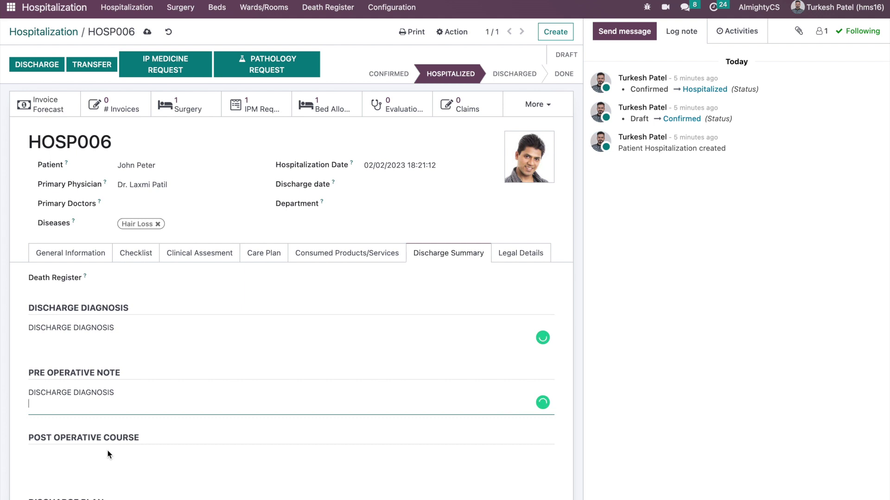
Step: Mark HOSP006 as a legal case with Reported to police set to Yes
left_click(512, 256)
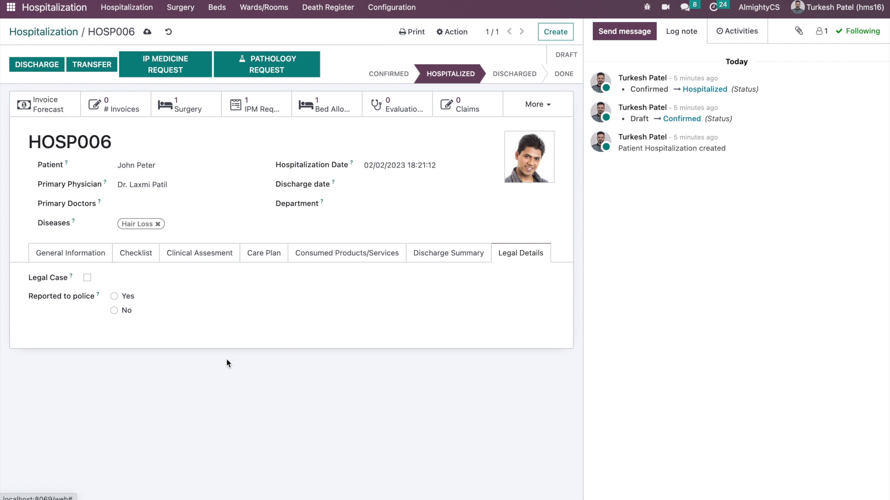
left_click(86, 279)
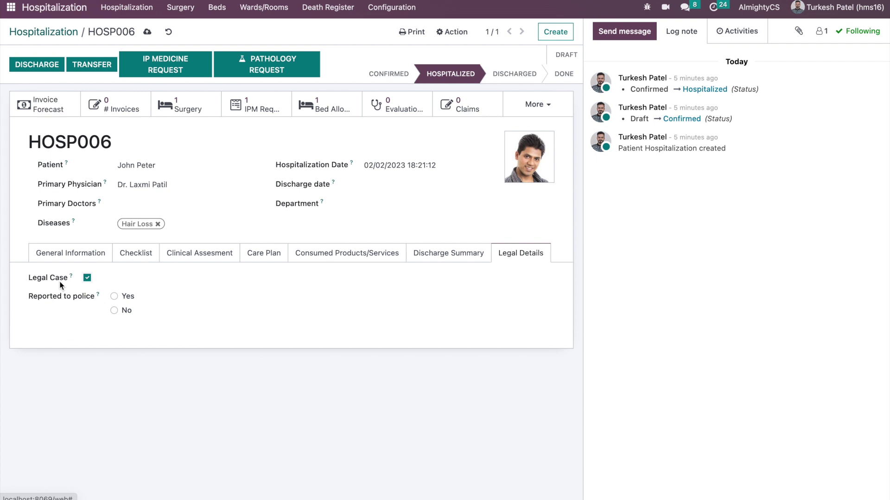
left_click(114, 298)
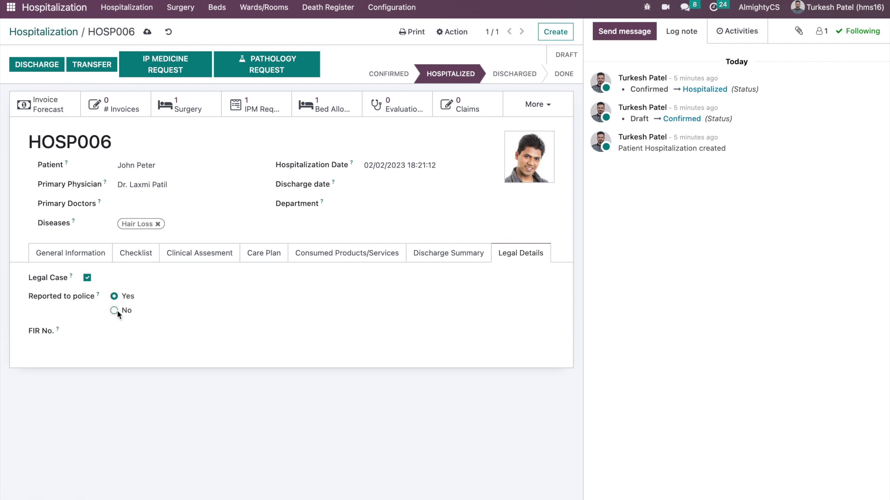
left_click(115, 311)
left_click(124, 297)
left_click(61, 255)
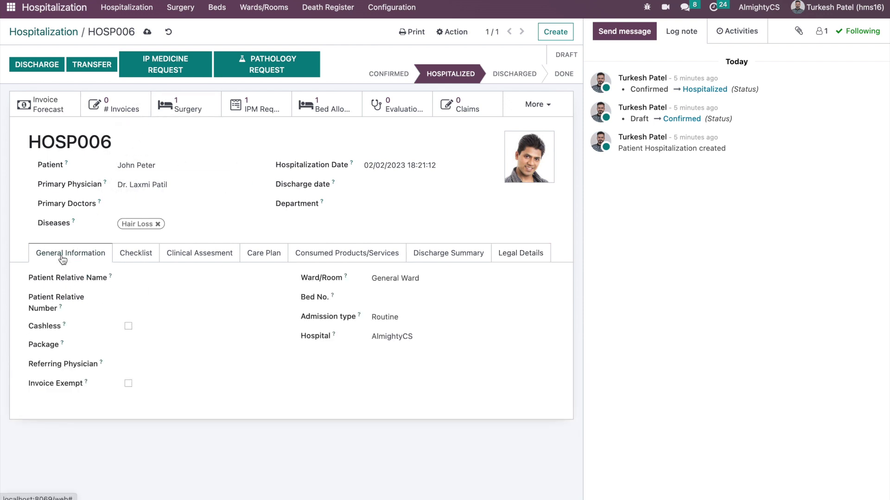
Step: Discharge HOSP006, create its invoice, and review the $14,949.00 draft invoice lines
left_click(36, 66)
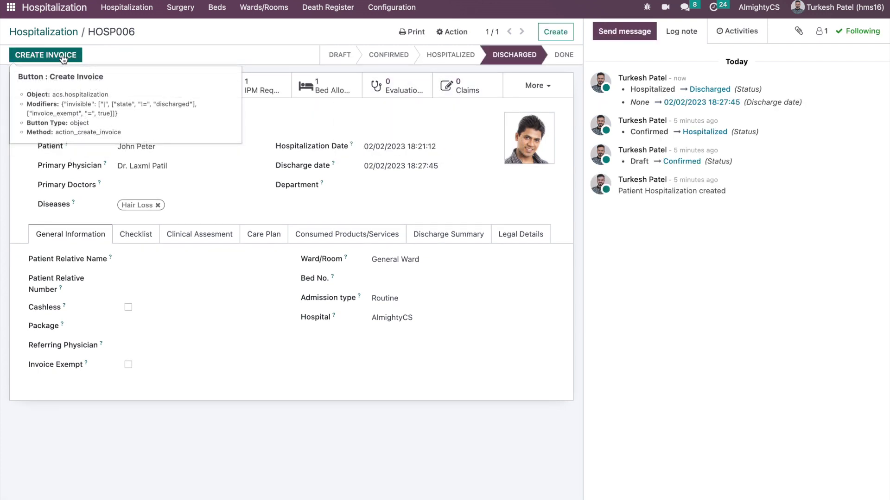
left_click(46, 56)
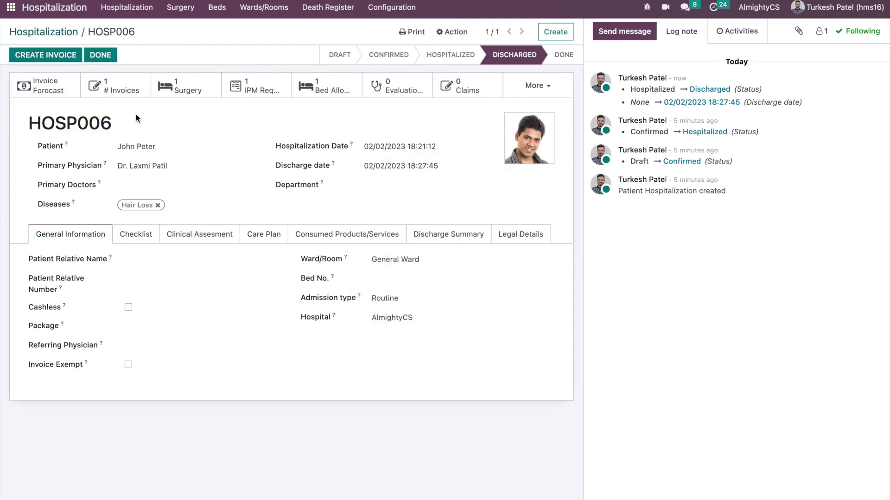
left_click(129, 94)
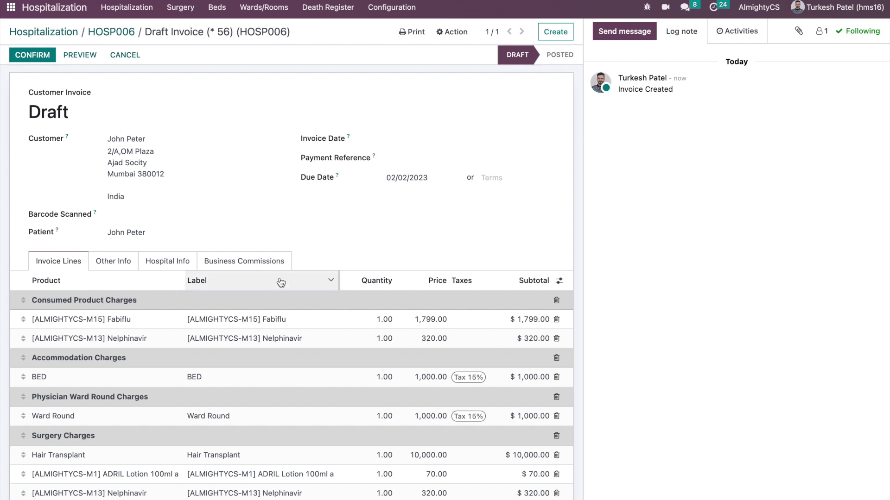
scroll(280, 283, "down", 3)
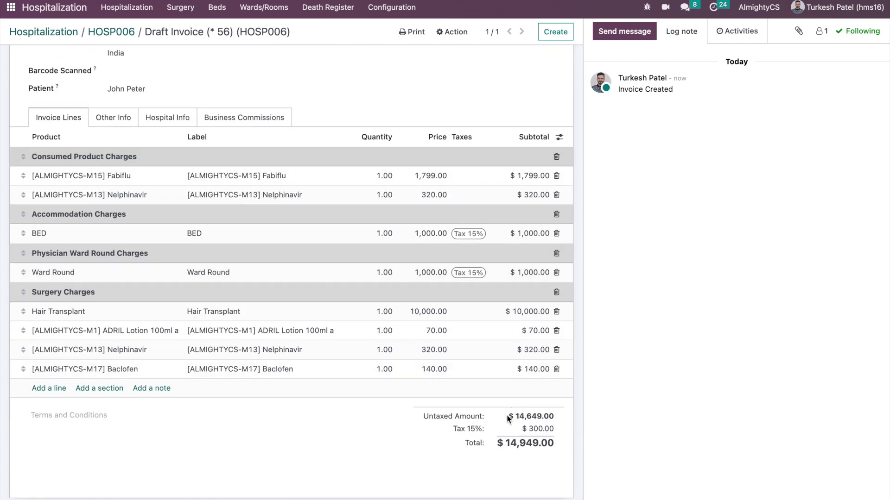
left_click_drag(22, 157, 141, 158)
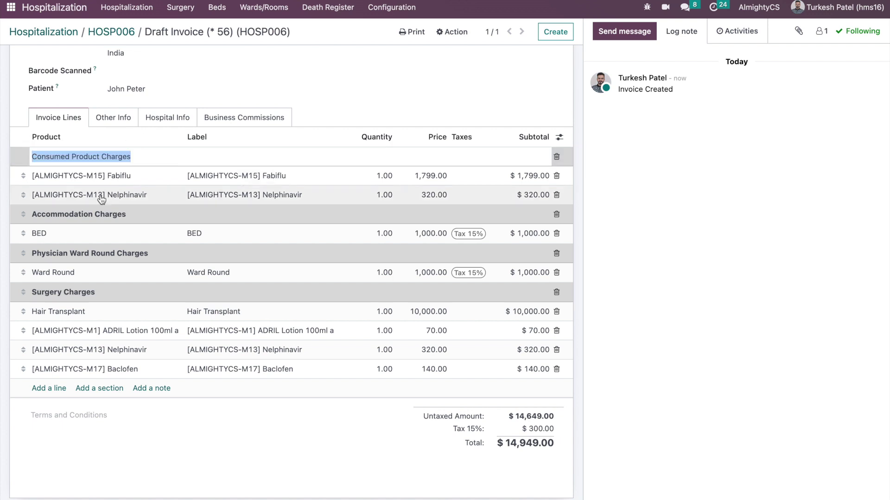
key("Escape")
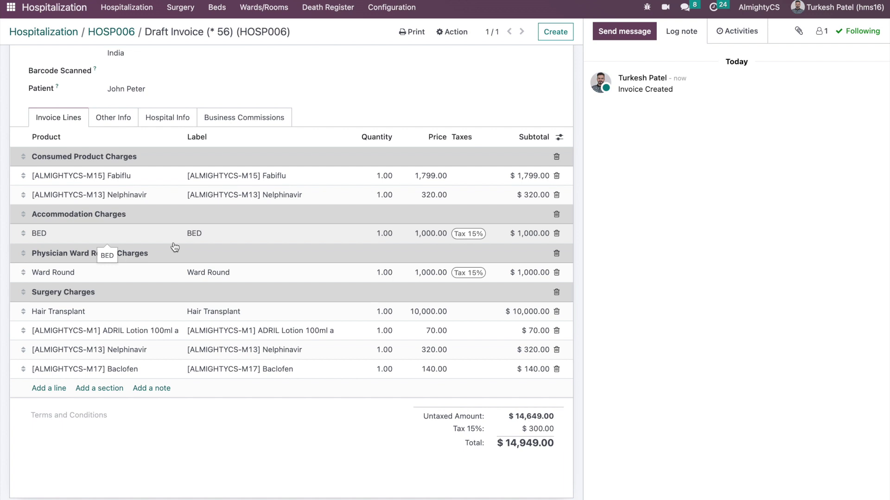
scroll(194, 222, "up", 5)
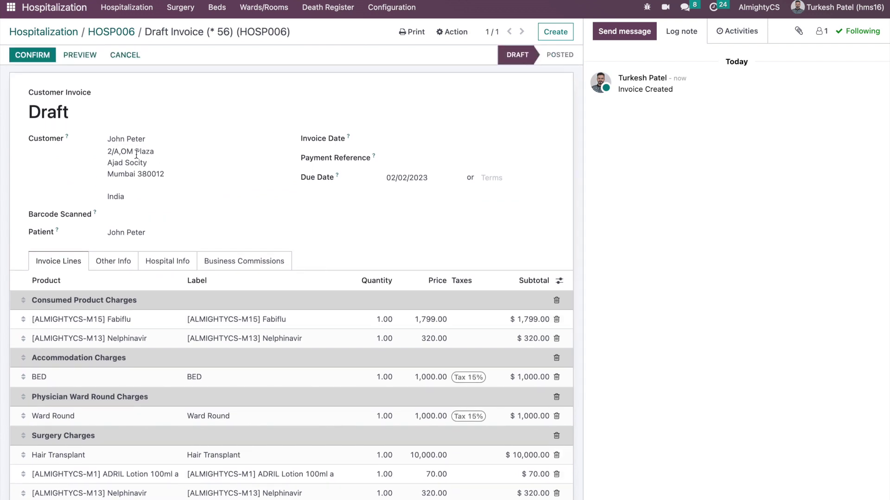
Step: Mark hospitalization HOSP006 as Done and return to the empty Hospitalized overview list
left_click(117, 33)
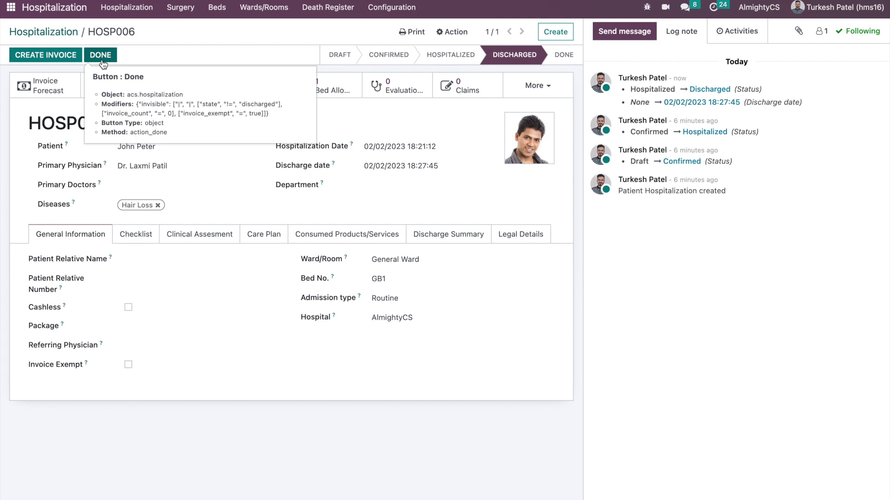
mouse_move(100, 185)
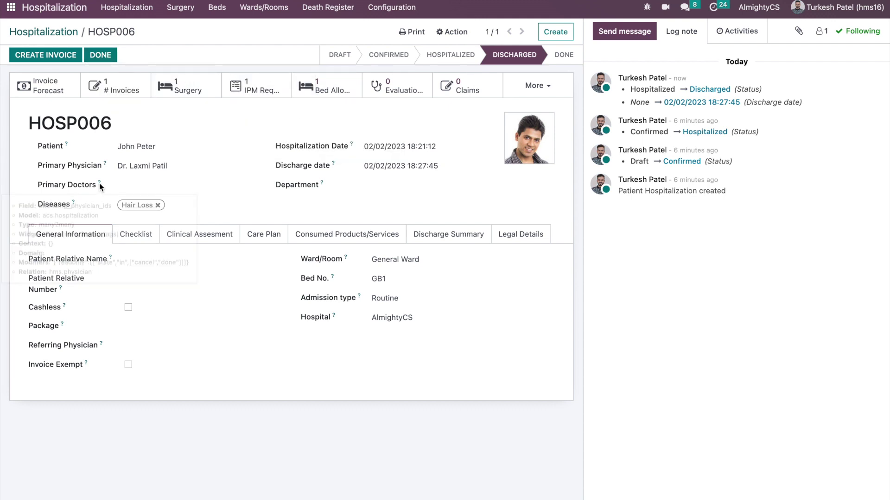
left_click(106, 60)
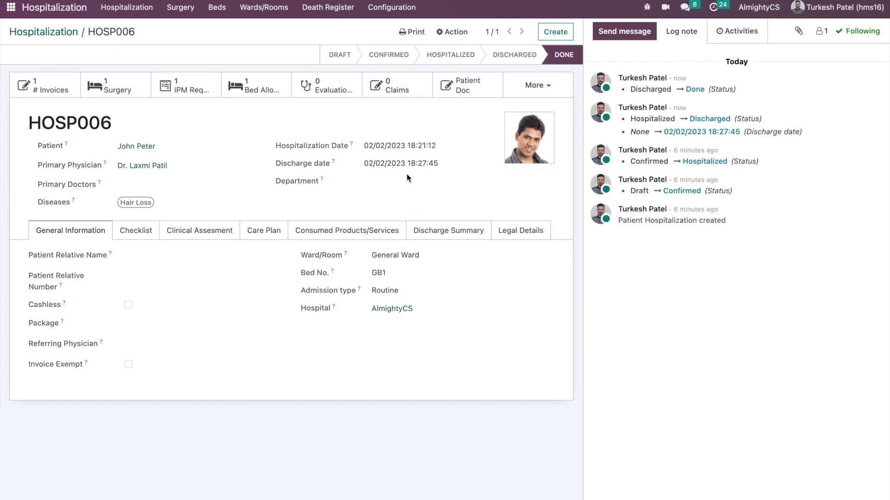
left_click(49, 32)
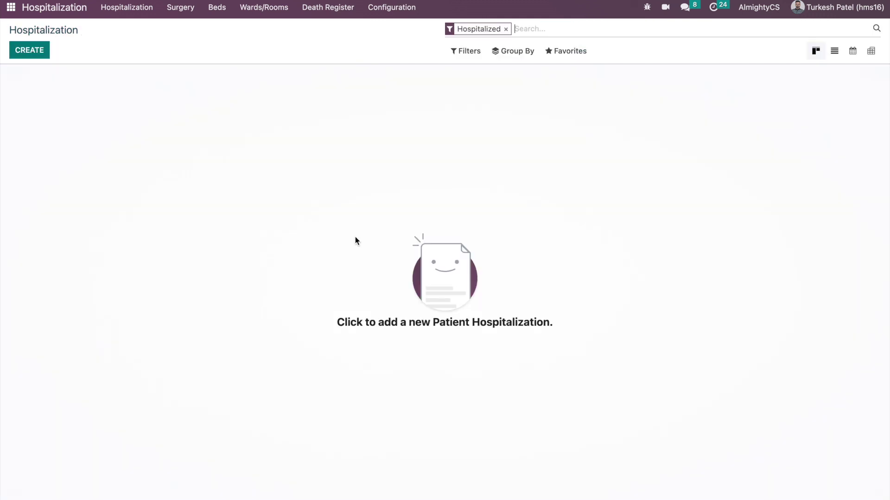